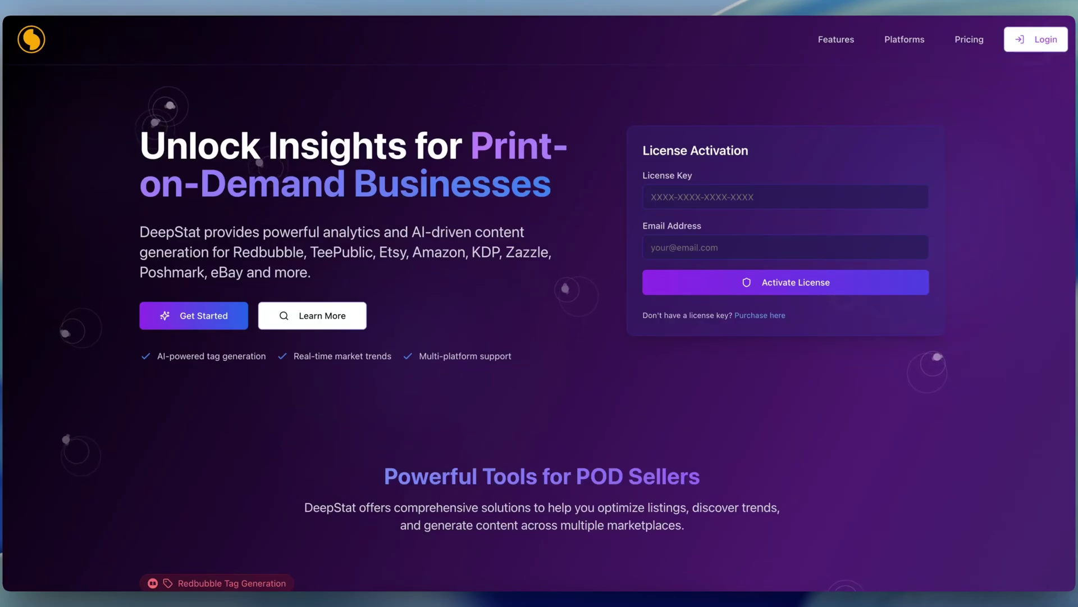
# - Set the system sound device to the fifine Microphone
pyautogui.click(944, 3)
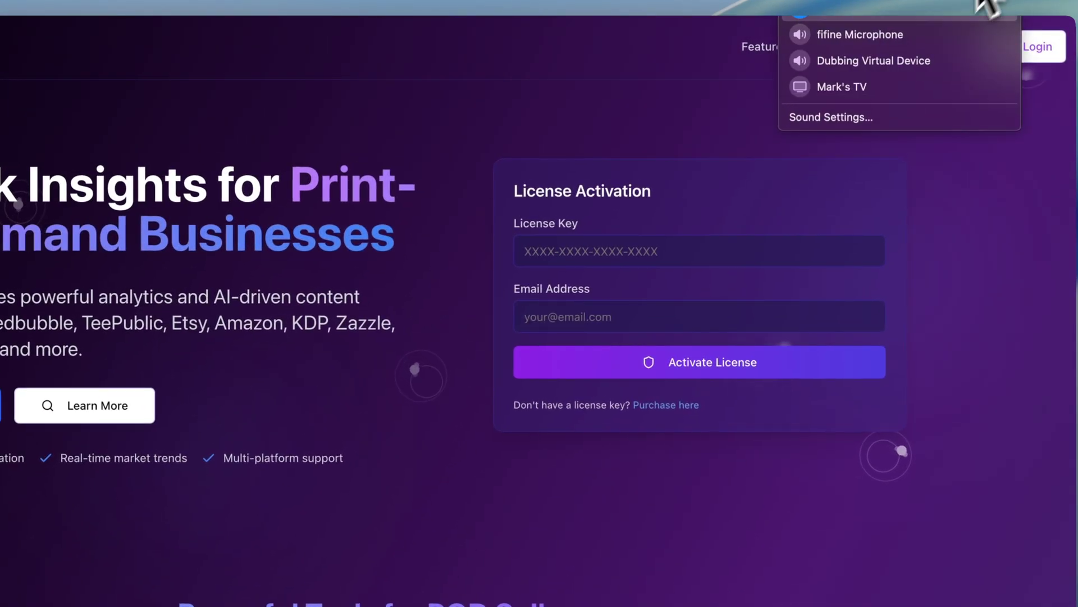
pyautogui.click(873, 37)
pyautogui.click(630, 84)
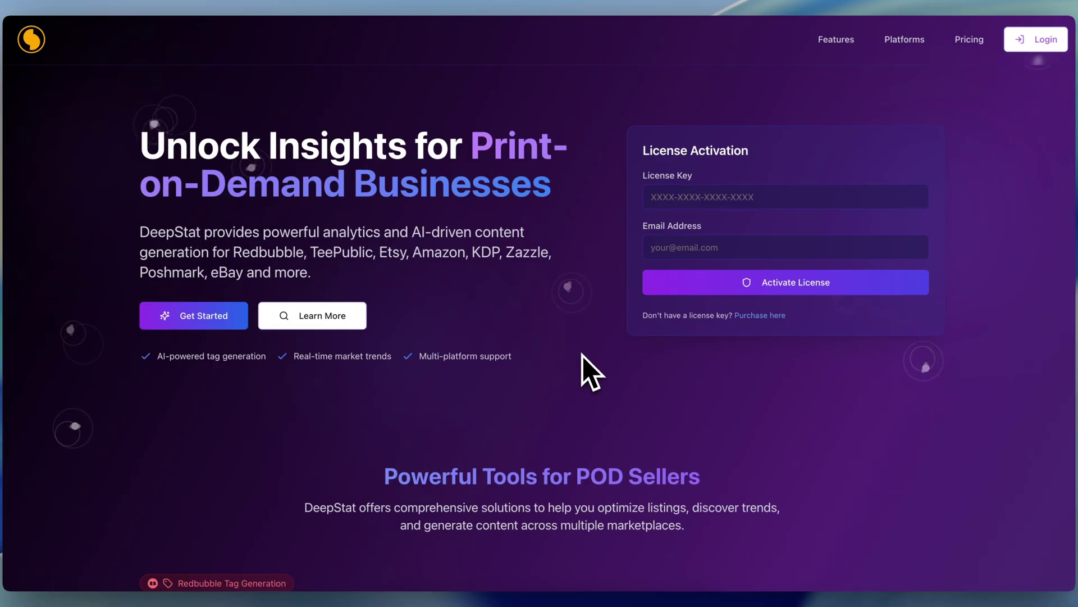
# - Scroll through the DeepStat landing page features
pyautogui.scroll(-12, 590, 372)
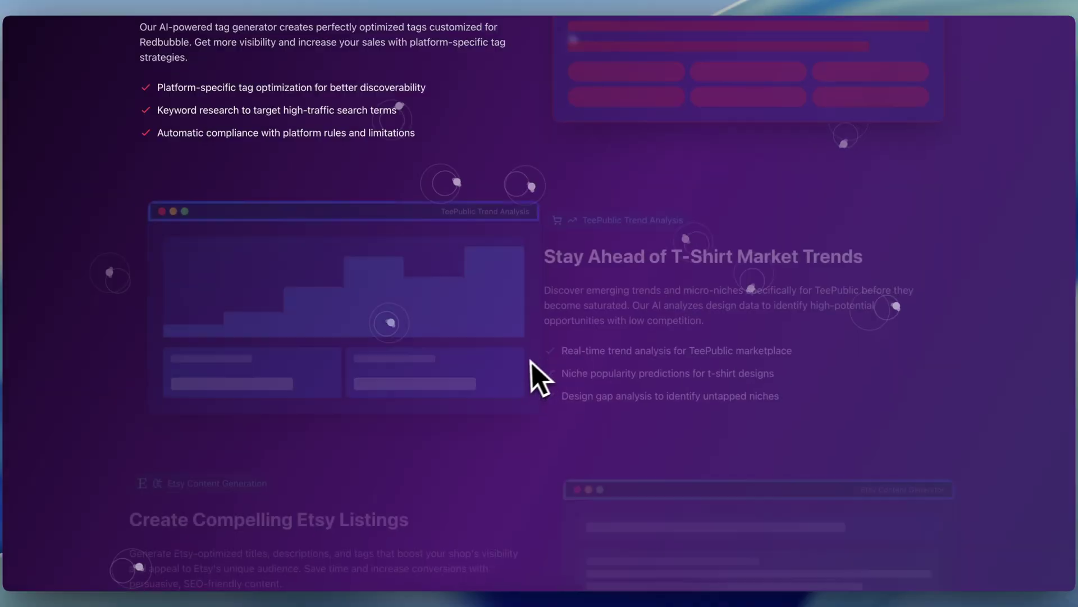
pyautogui.scroll(-2, 523, 364)
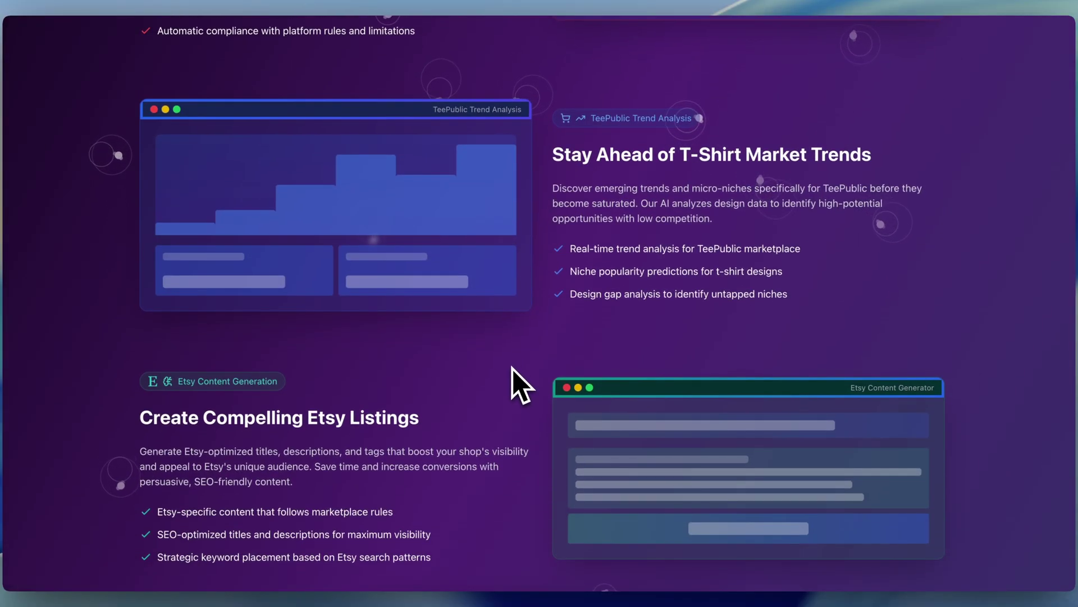
pyautogui.scroll(-1, 494, 374)
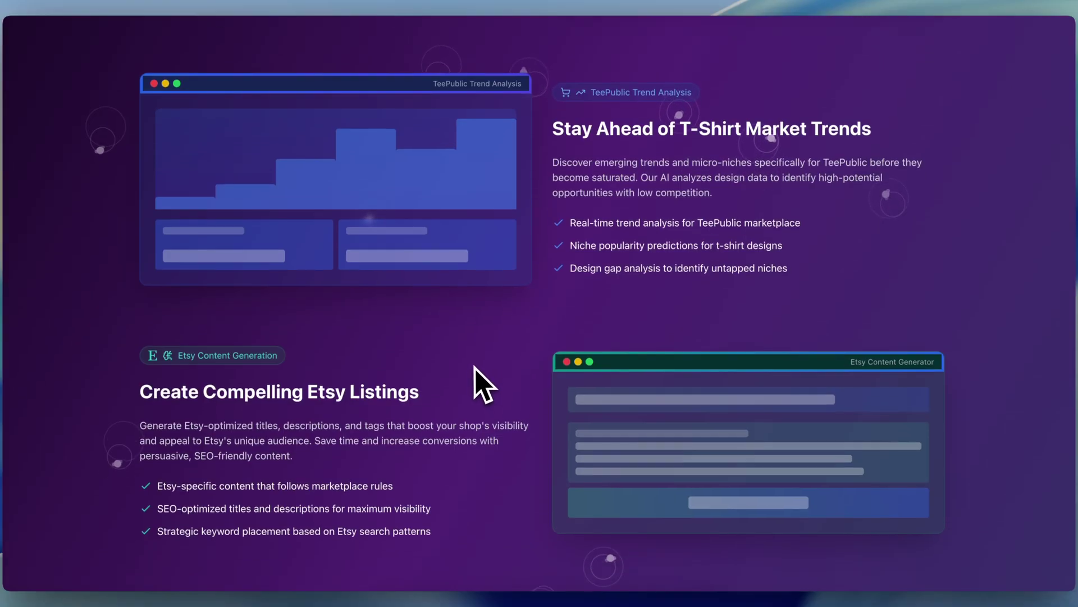
pyautogui.scroll(15, 487, 351)
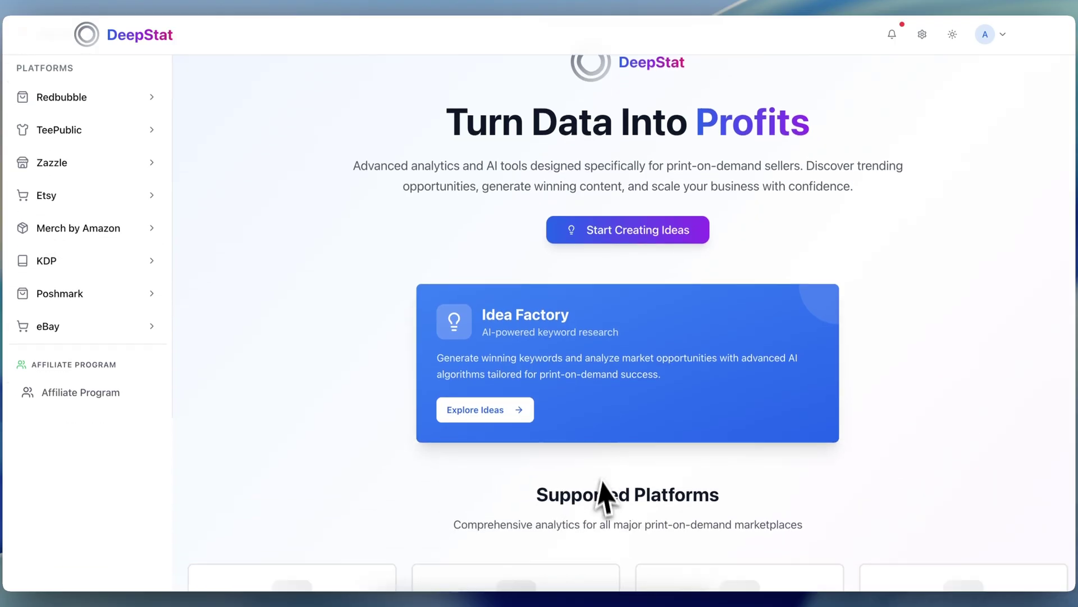
pyautogui.scroll(-7, 604, 494)
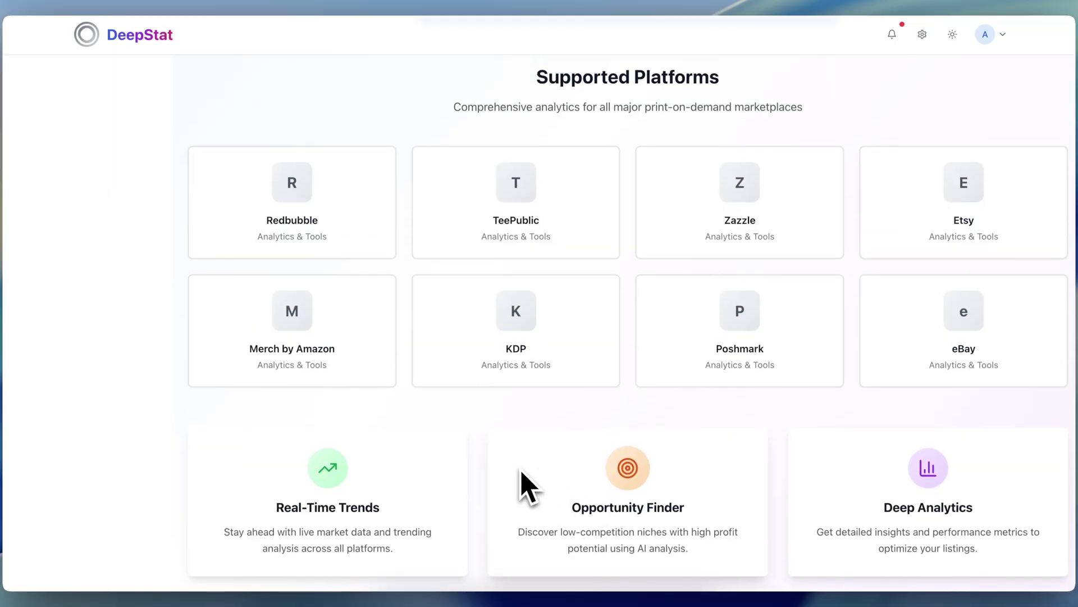
pyautogui.scroll(7, 525, 484)
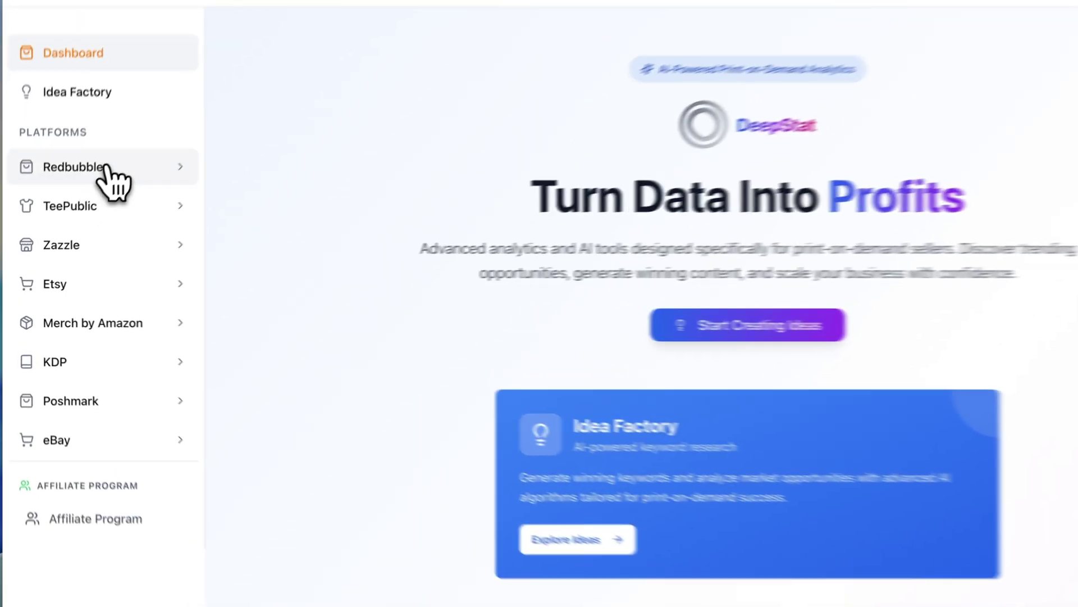
# - Visit Redbubble's Tag Generator, Silent Trend Search and Low Competition Niche Finder, then expand TeePublic
pyautogui.click(81, 189)
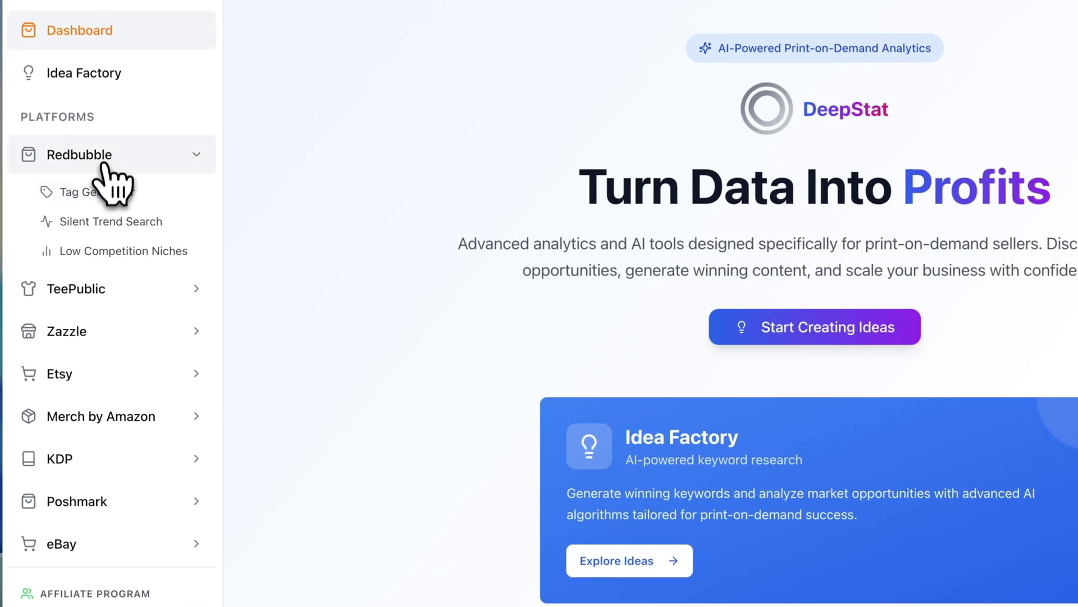
pyautogui.click(111, 193)
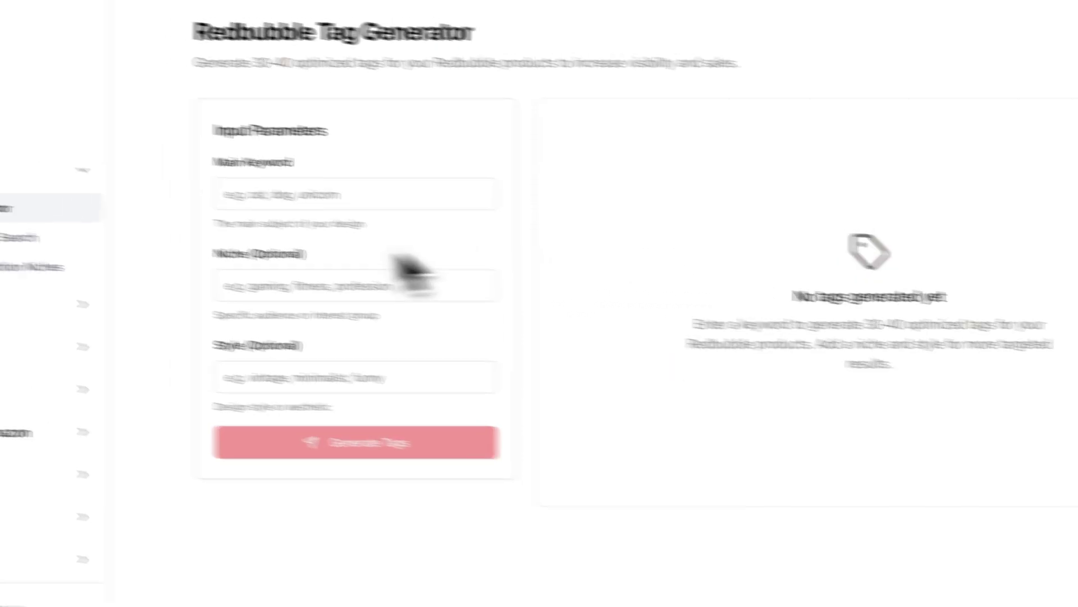
pyautogui.click(64, 256)
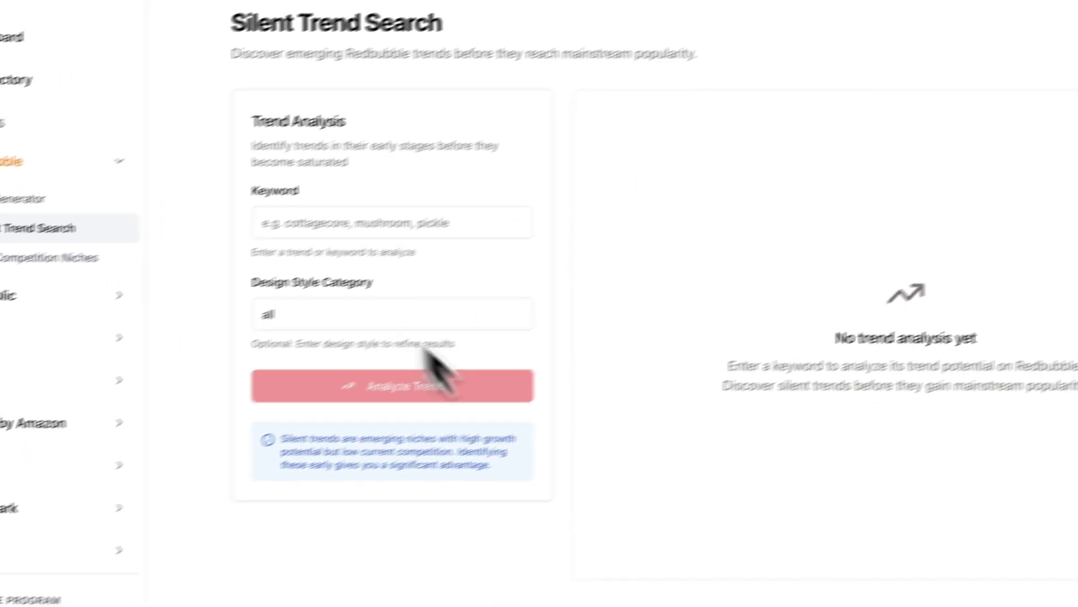
pyautogui.click(100, 288)
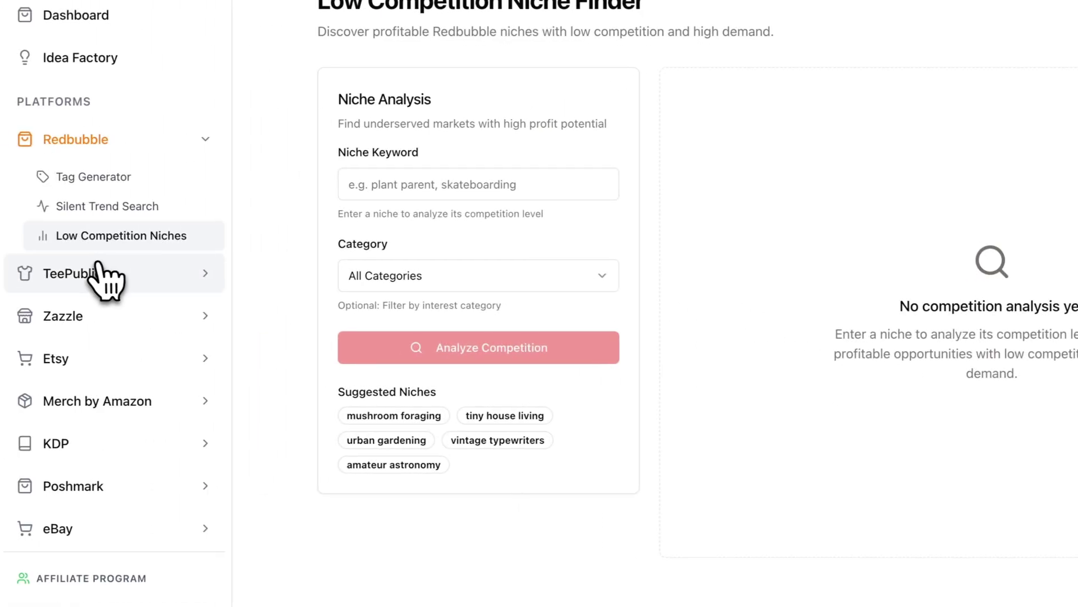
pyautogui.click(103, 275)
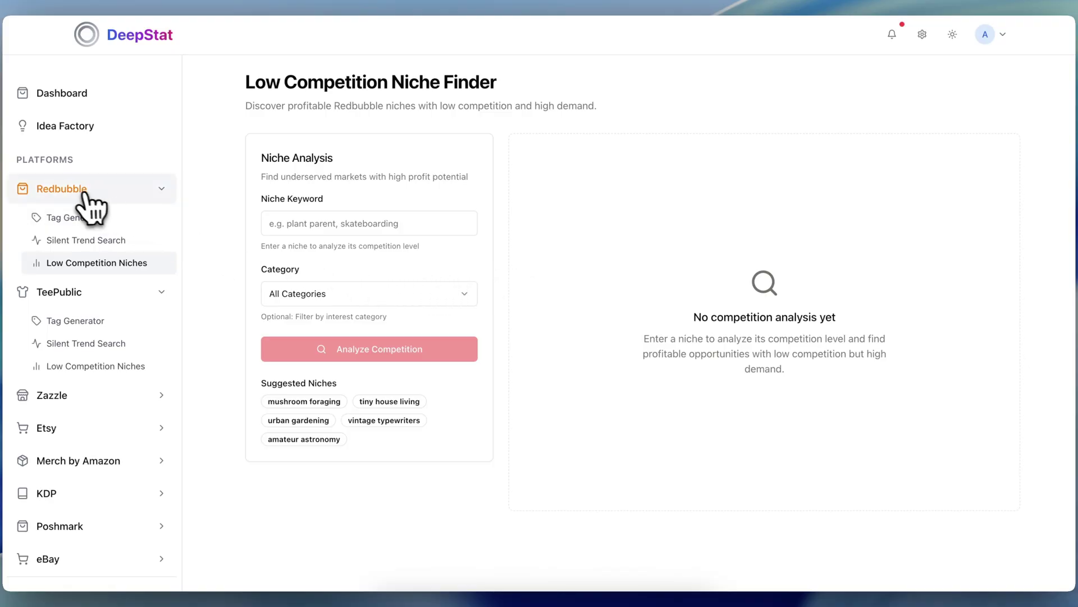
# - Open the Redbubble Tag Generator and enter 'cat' as the main keyword
pyautogui.click(366, 227)
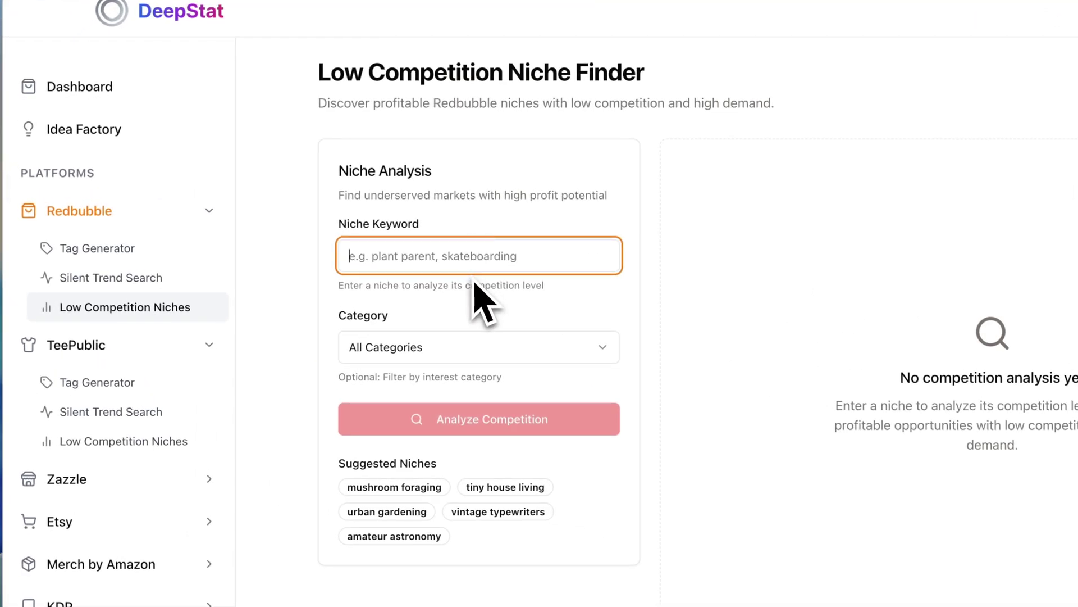
pyautogui.click(167, 255)
pyautogui.click(407, 236)
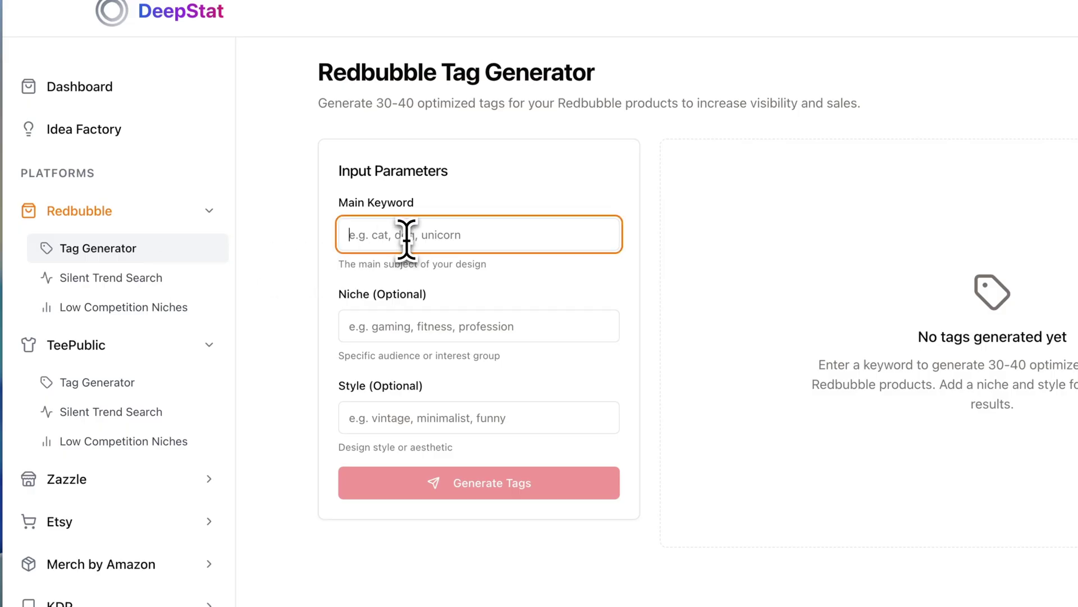
pyautogui.write('cat')
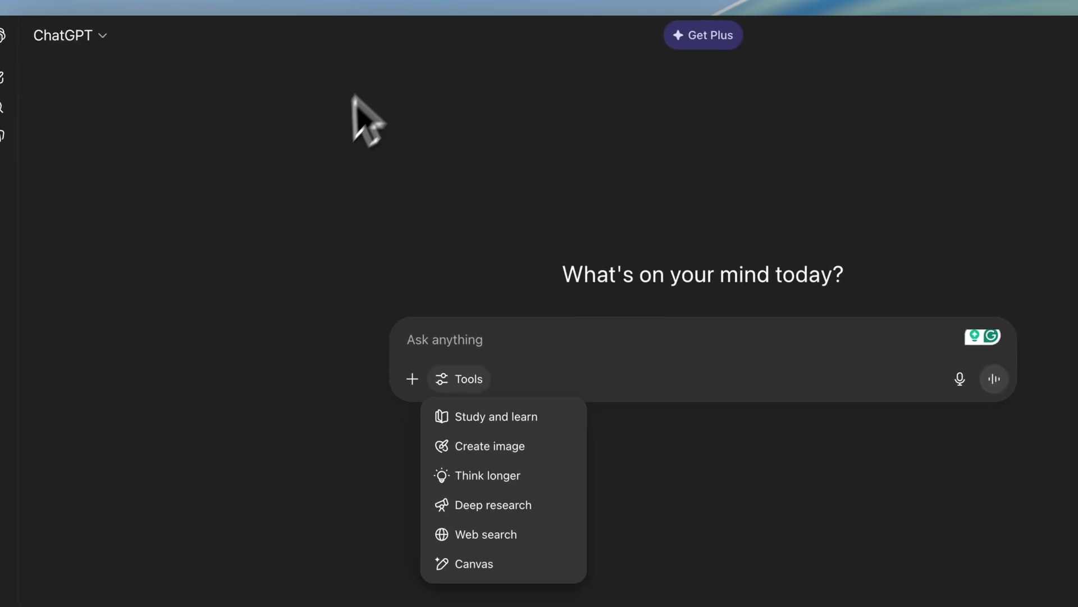
pyautogui.click(484, 135)
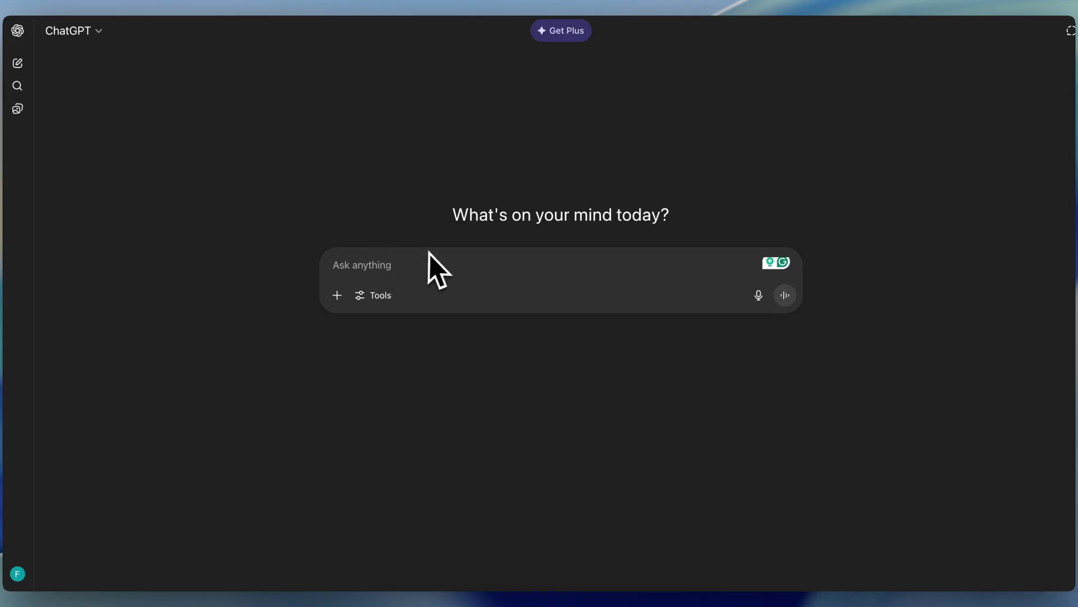
pyautogui.click(374, 295)
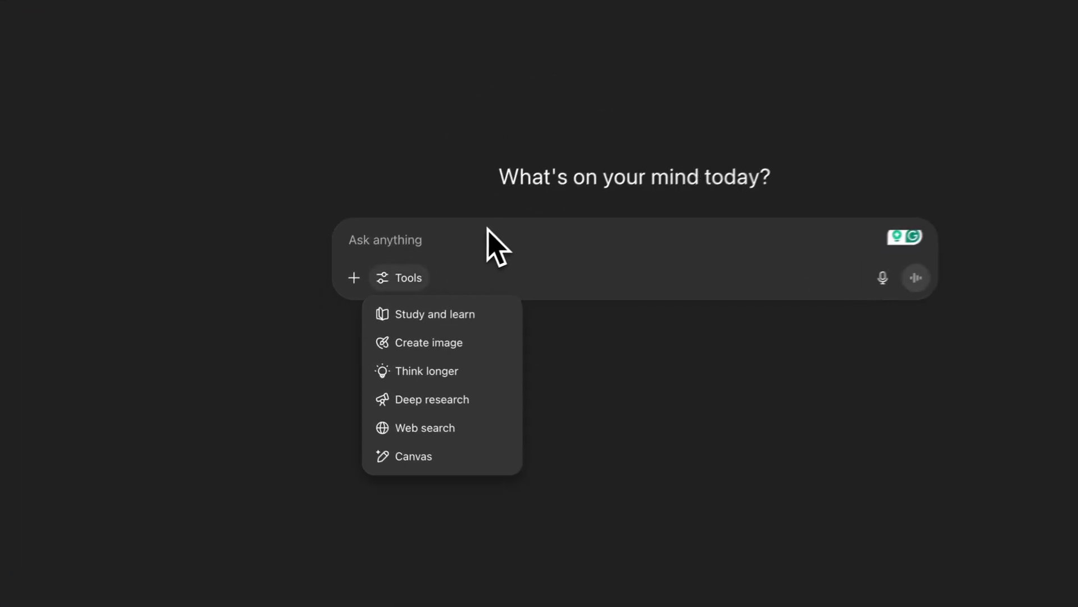
pyautogui.click(486, 228)
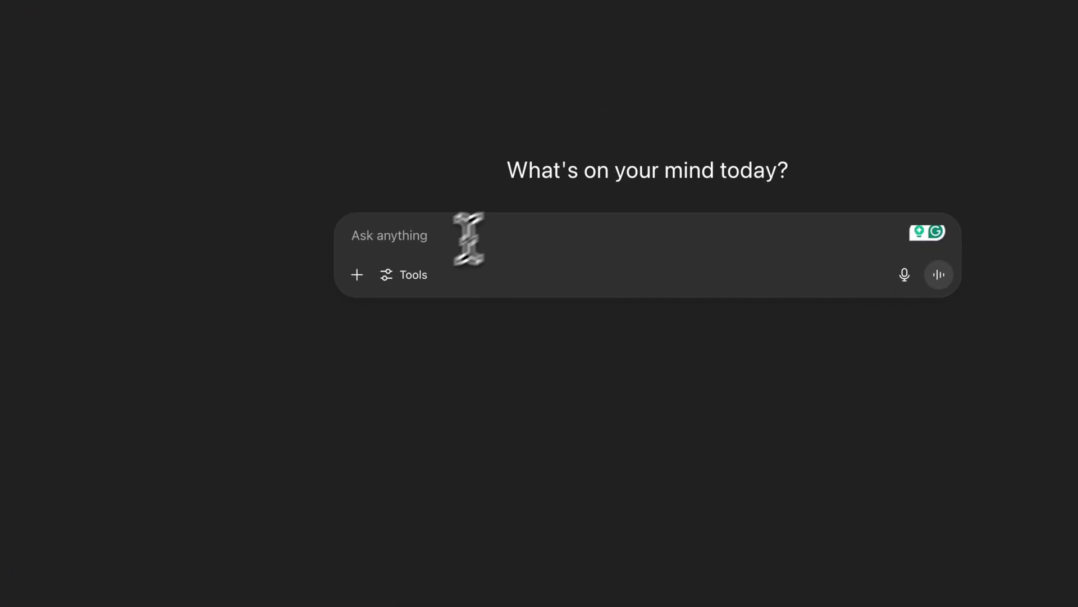
pyautogui.click(395, 283)
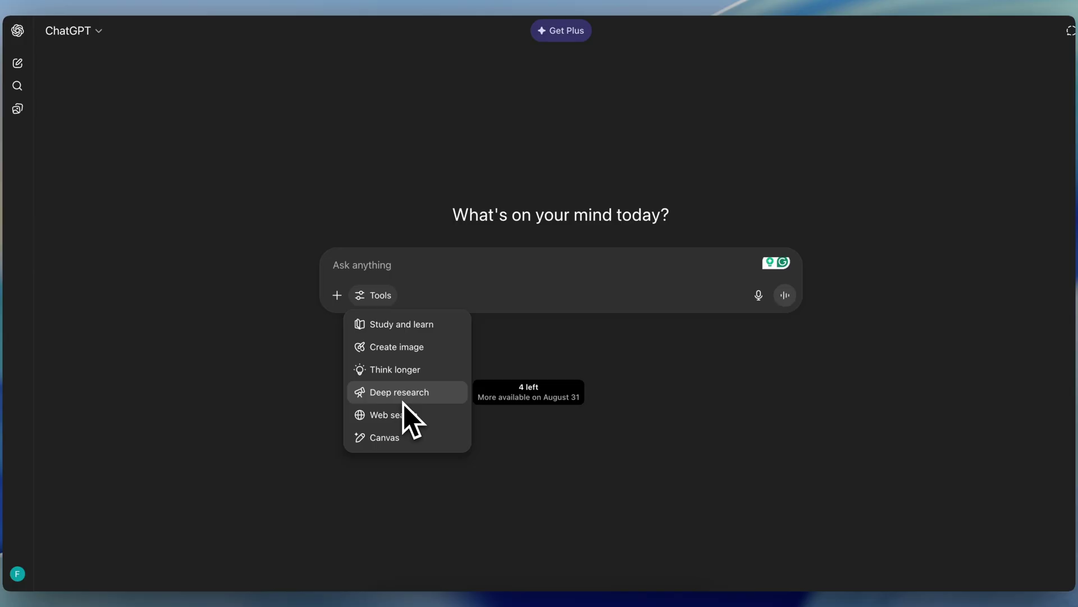
pyautogui.click(543, 351)
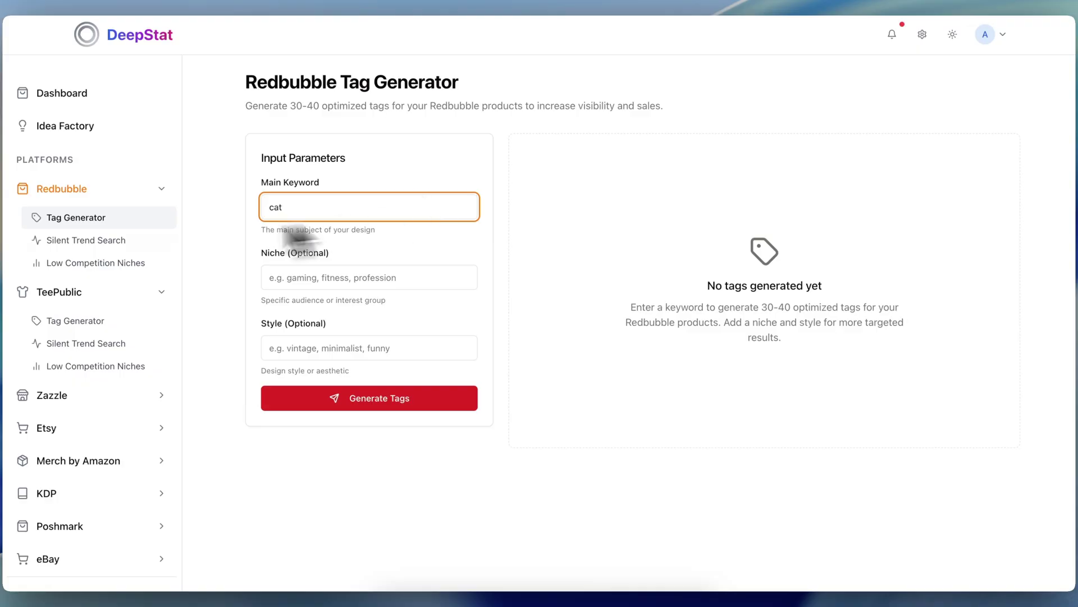
# - Expand the Merch by Amazon section and open its Keyword Tool
pyautogui.click(100, 462)
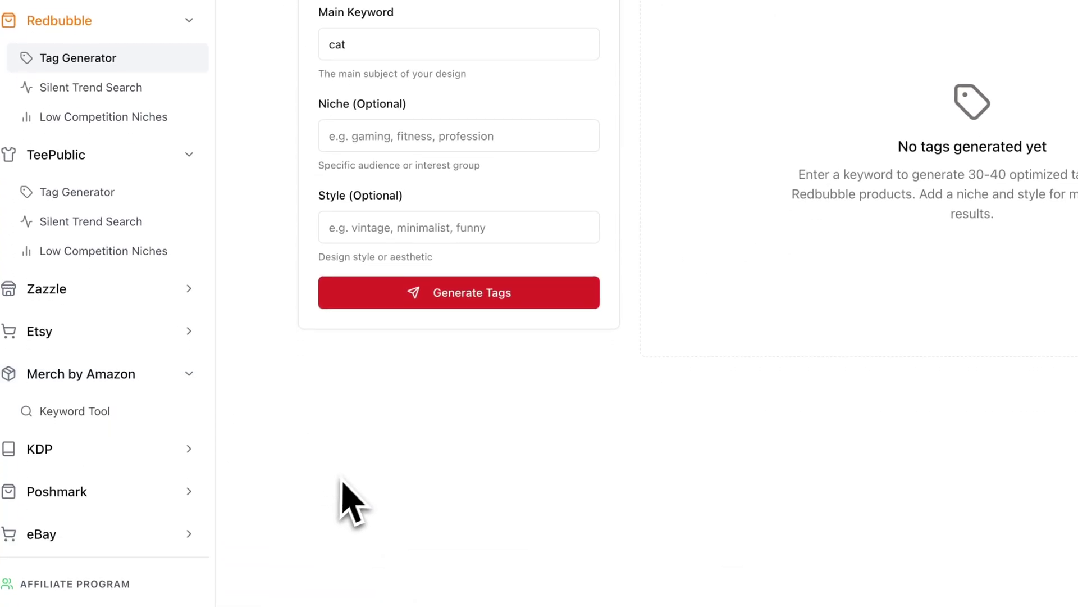
pyautogui.click(112, 512)
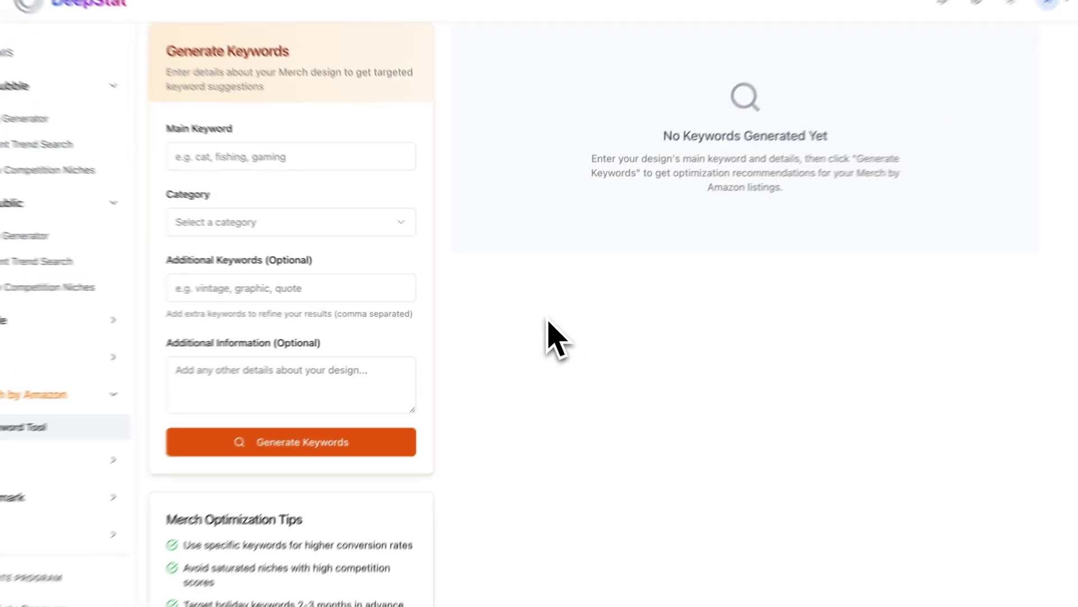
# - Scroll up the Merch by Amazon Keyword Tool page
pyautogui.scroll(1, 552, 334)
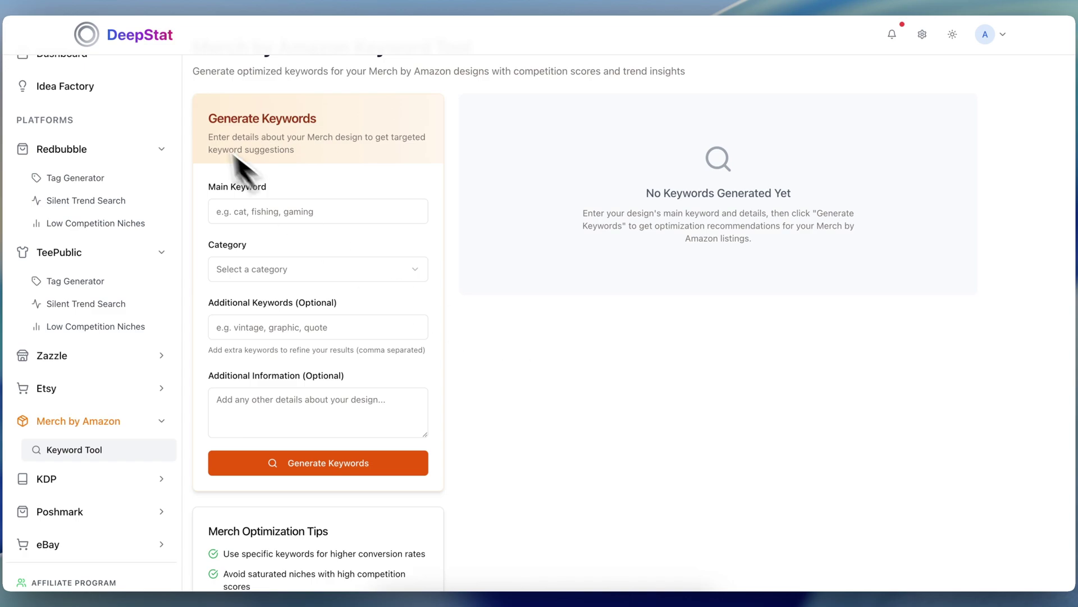
pyautogui.scroll(2, 67, 337)
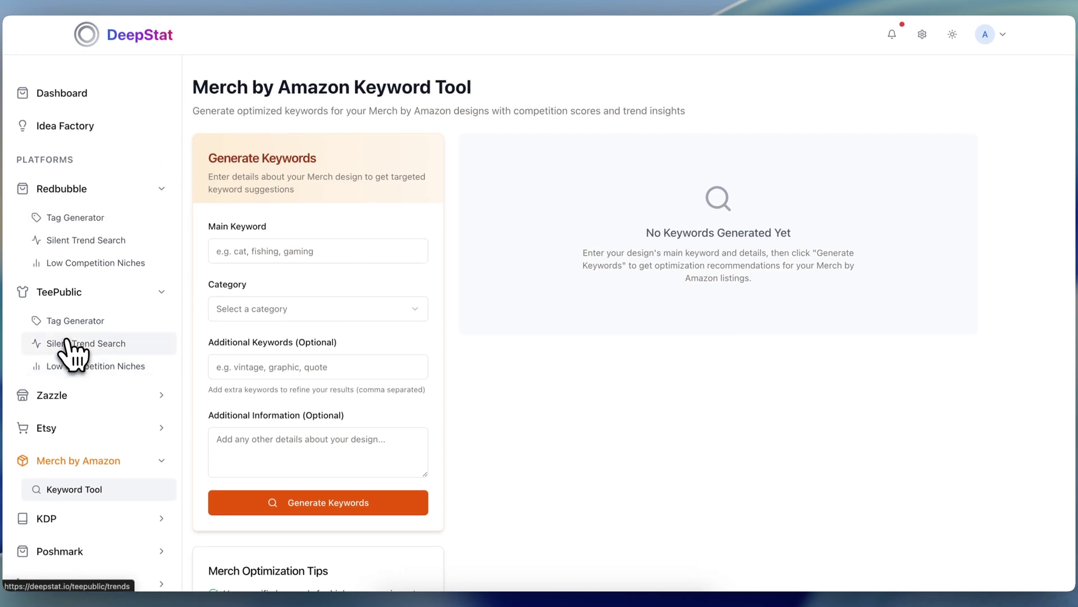
# - Return to the Redbubble Tag Generator with its empty form
pyautogui.click(73, 228)
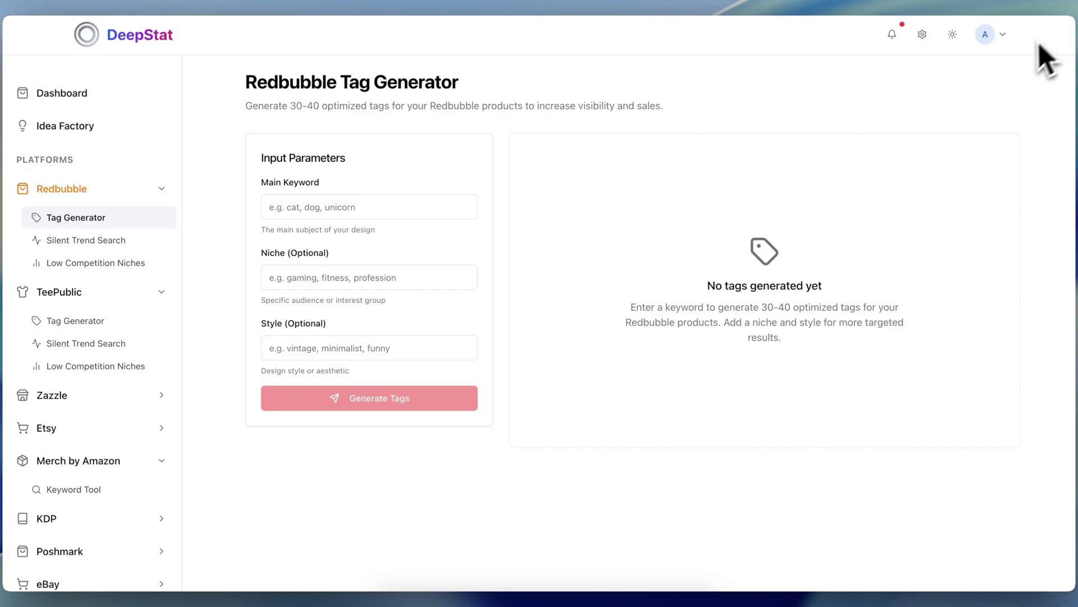
pyautogui.click(1061, 31)
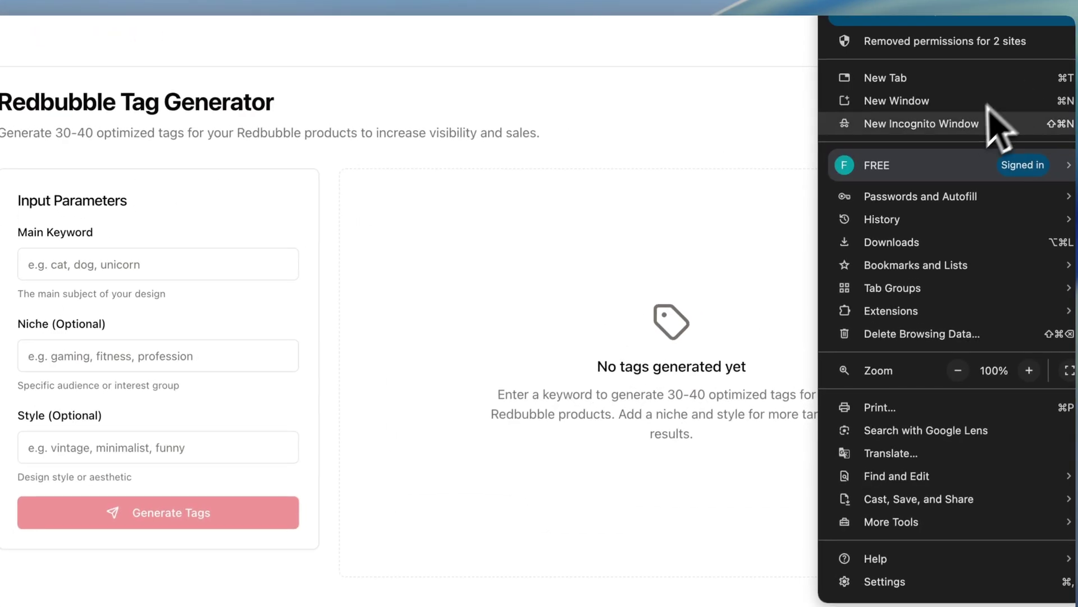
# - Open a new Incognito window and go to the Redbubble home page
pyautogui.click(960, 123)
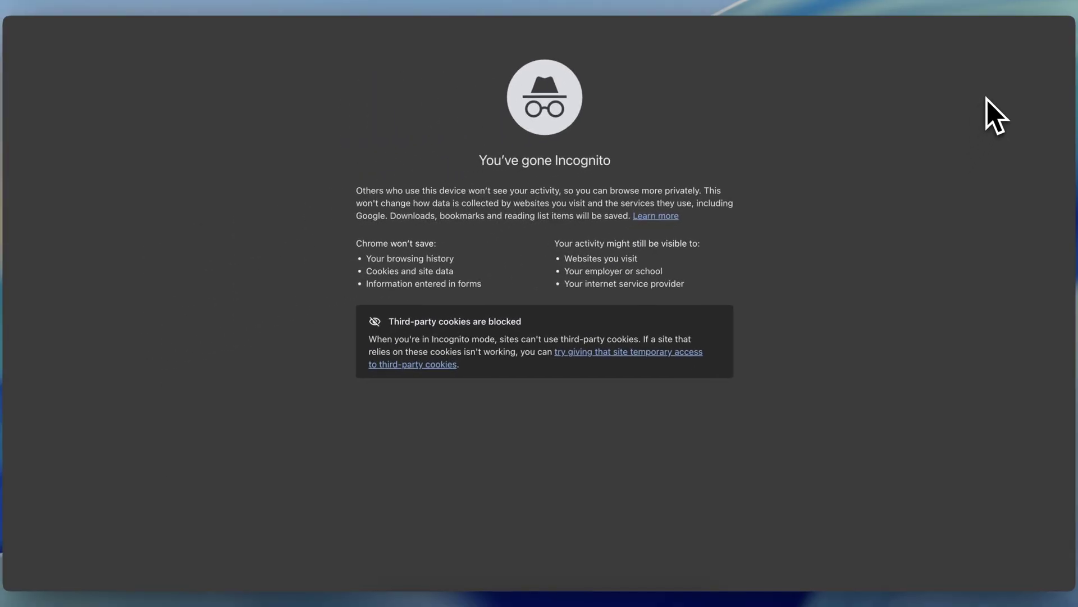
pyautogui.write('redbubble')
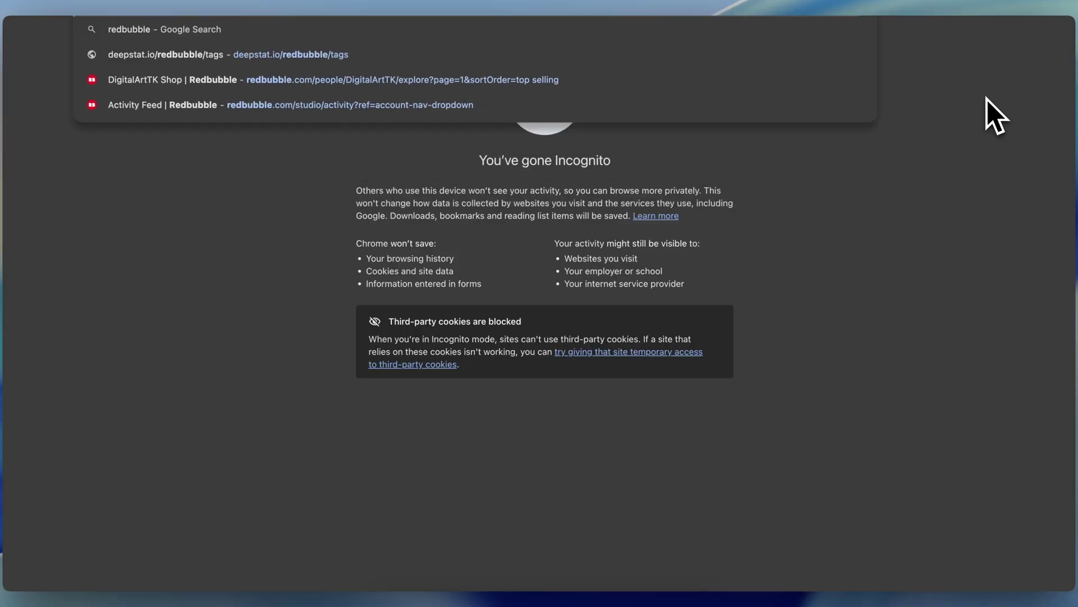
pyautogui.press('Return')
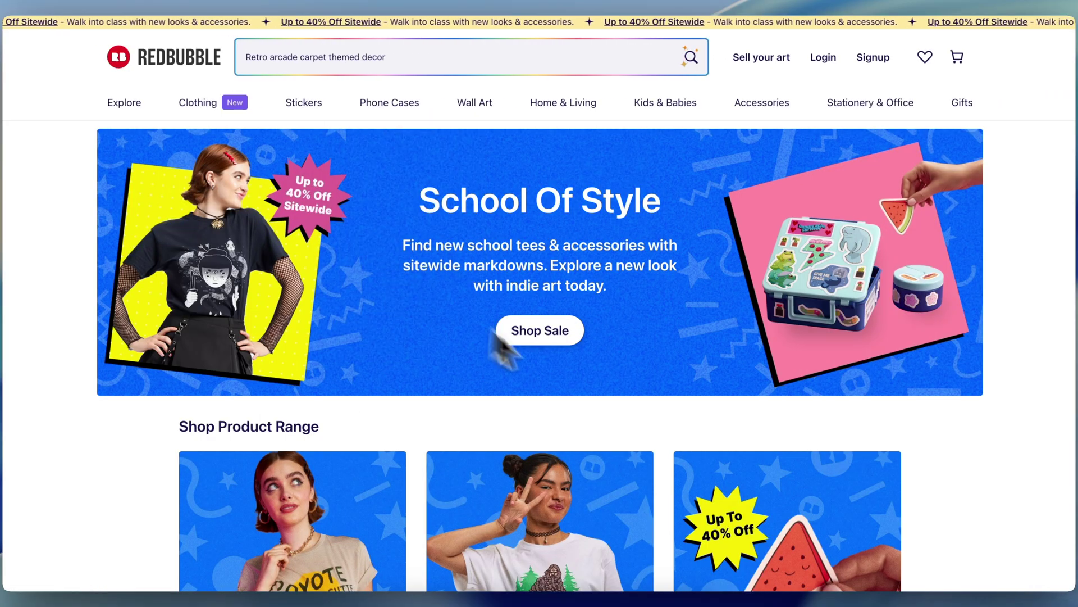
pyautogui.scroll(-10, 469, 320)
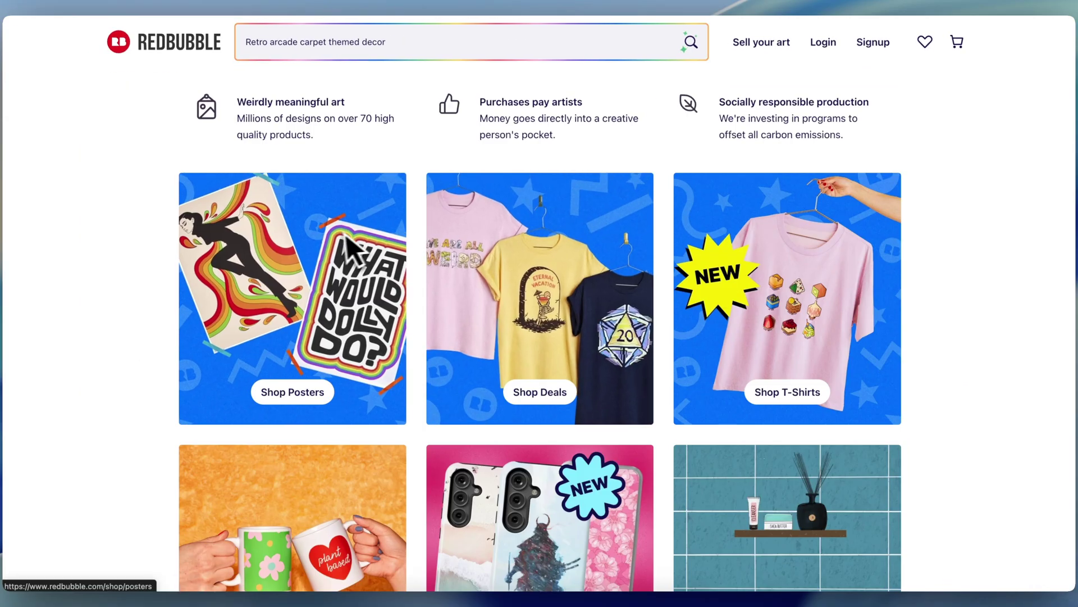
# - Search Redbubble for 'apple'
pyautogui.scroll(2, 335, 250)
pyautogui.scroll(10, 337, 253)
pyautogui.click(373, 44)
pyautogui.write('apple')
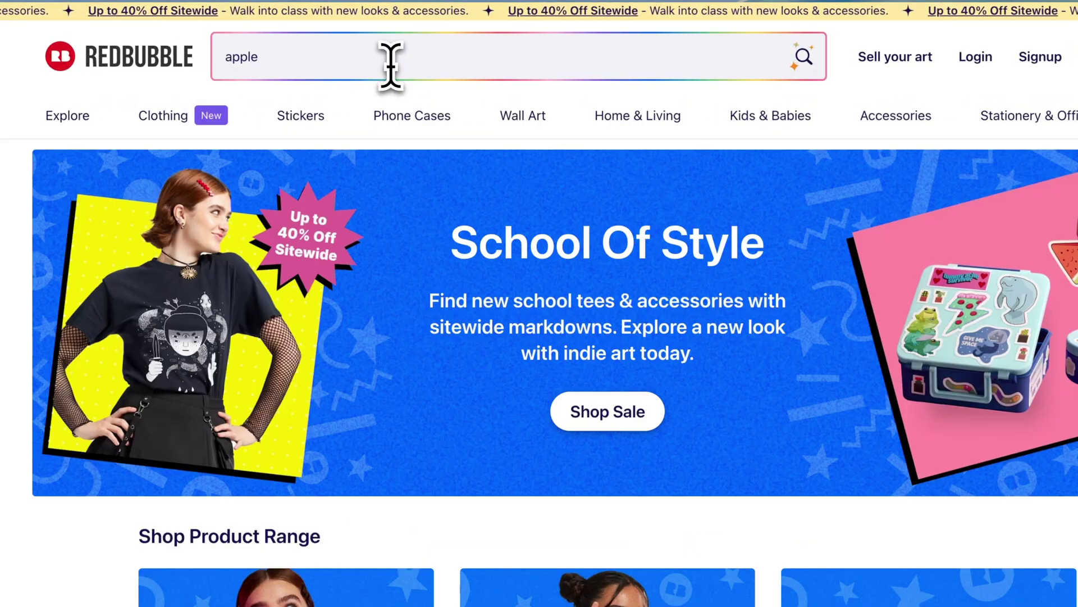
pyautogui.press('Return')
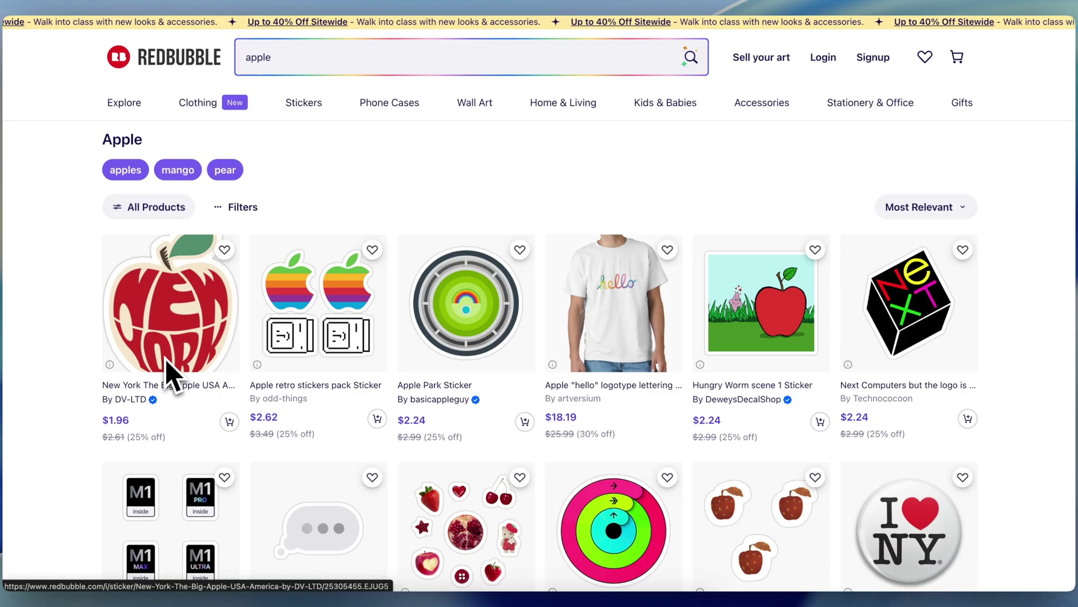
# - Replace the search text with 'the big apple'
pyautogui.click(299, 61)
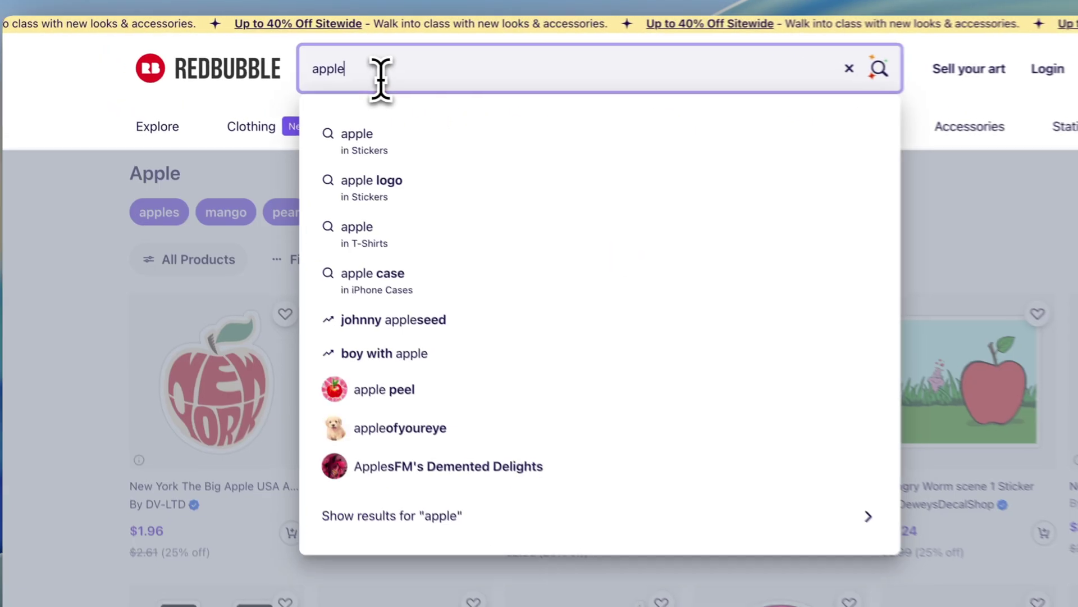
pyautogui.moveTo(299, 61); pyautogui.dragTo(200, 46)
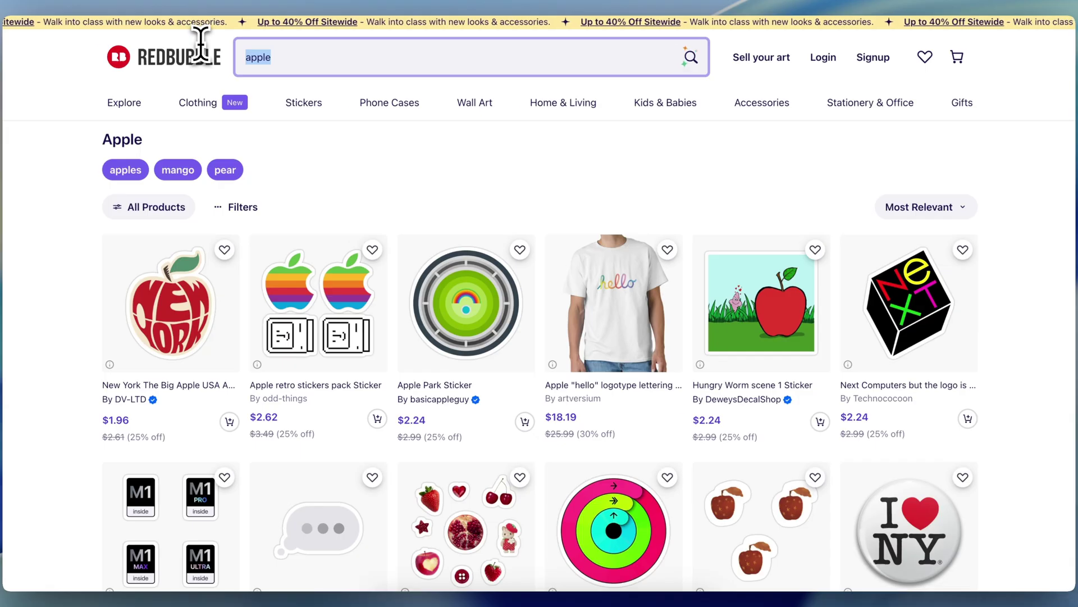
pyautogui.write('the big appl')
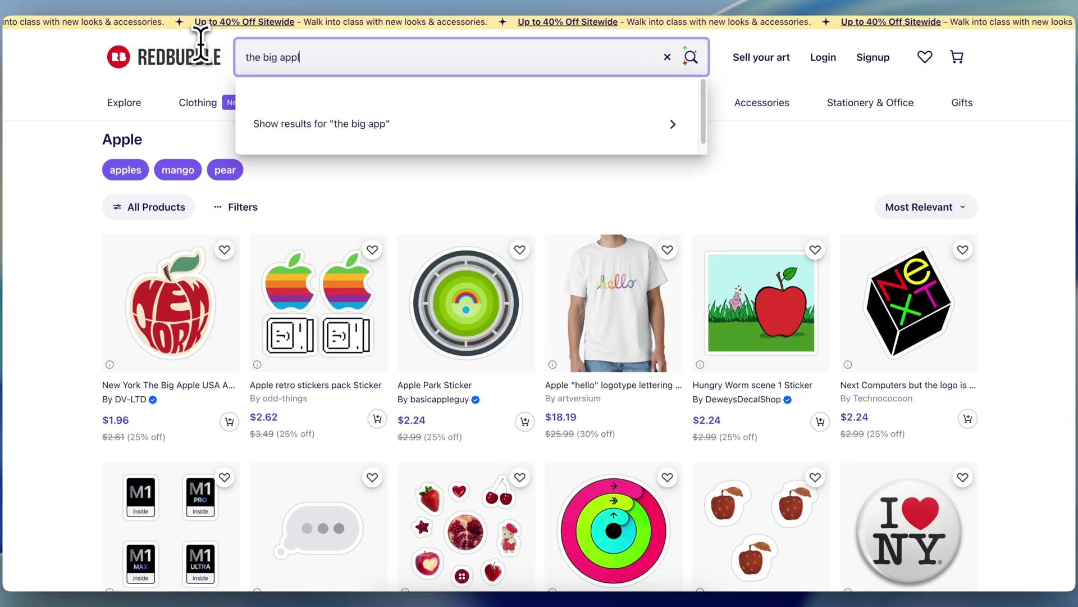
pyautogui.write('e')
# - Browse the 'the big apple' results, then return to DeepStat's main keyword field
pyautogui.press('Return')
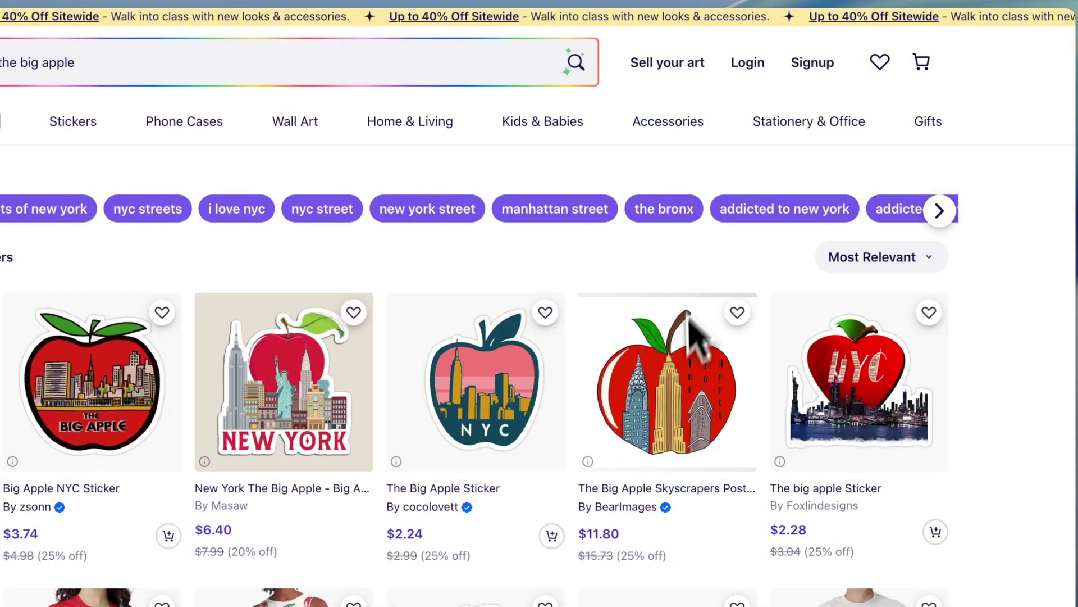
pyautogui.scroll(-15, 696, 337)
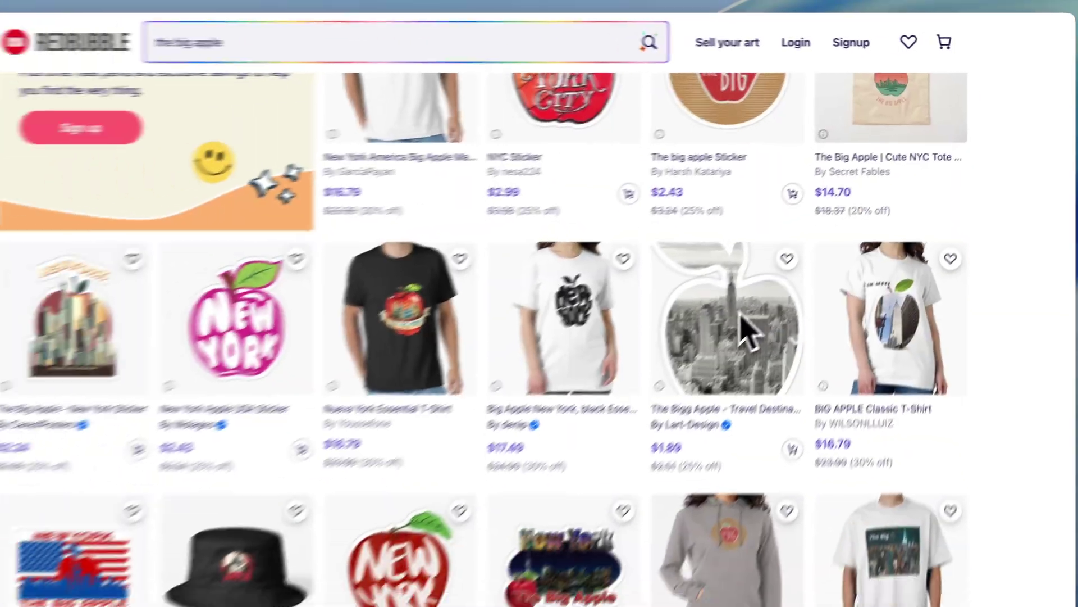
pyautogui.scroll(-6, 777, 302)
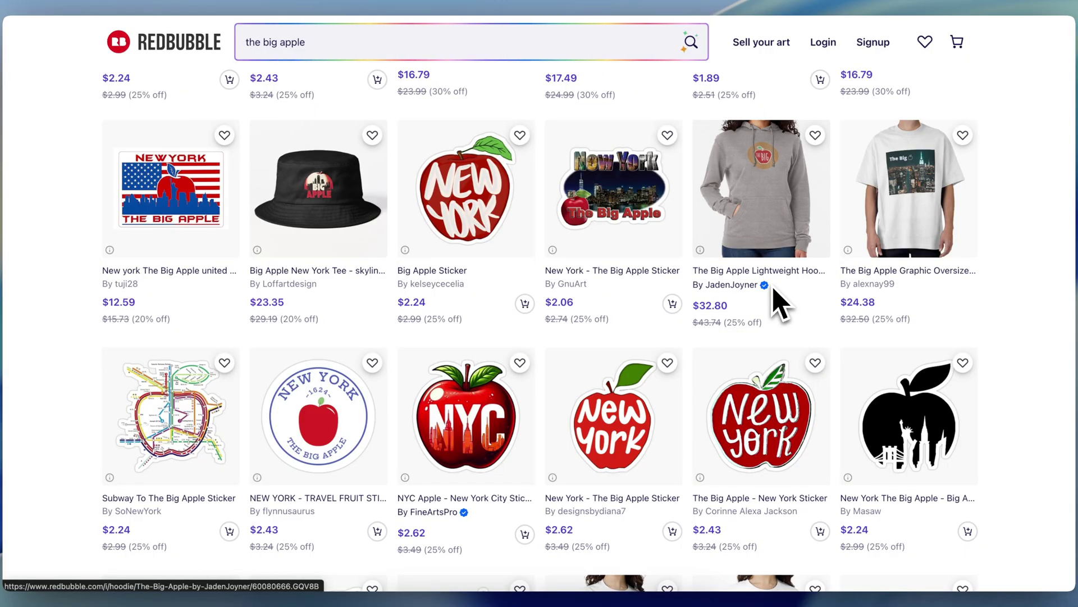
pyautogui.scroll(-6, 778, 302)
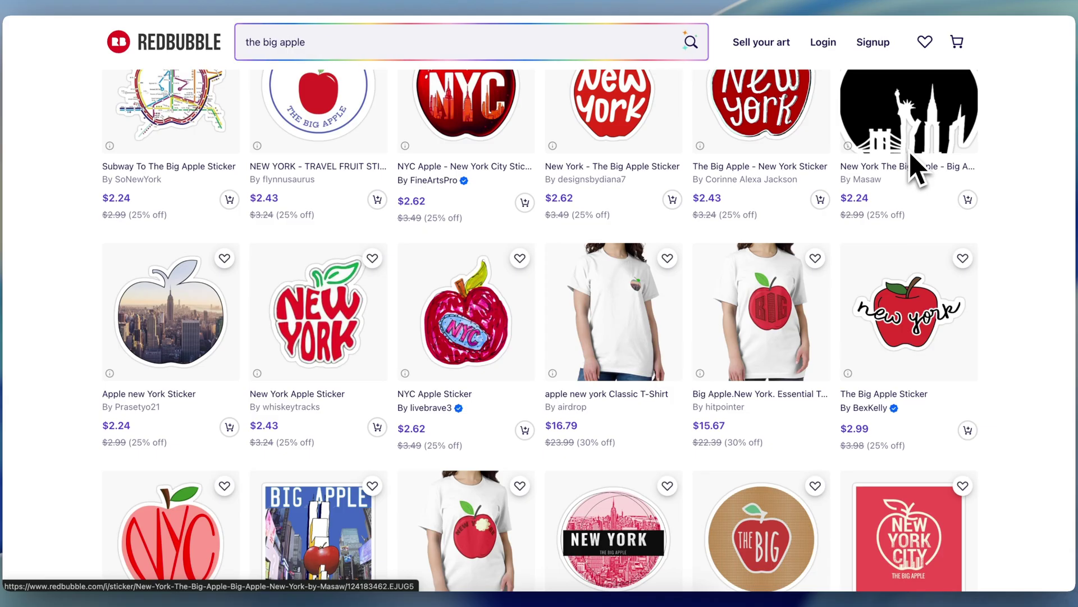
pyautogui.scroll(-10, 753, 421)
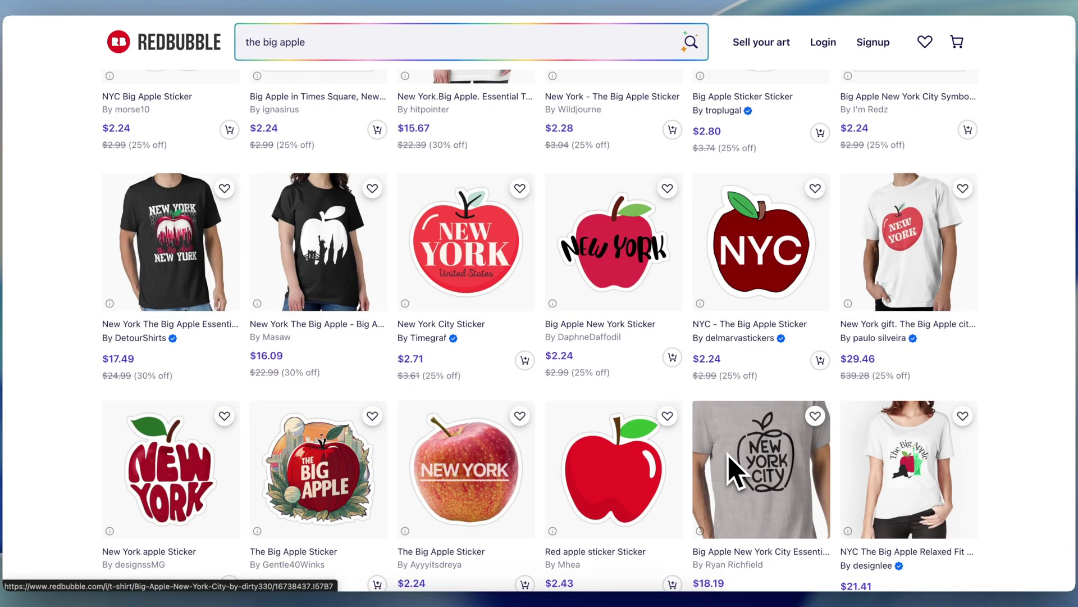
pyautogui.scroll(-5, 733, 471)
pyautogui.scroll(-5, 733, 471)
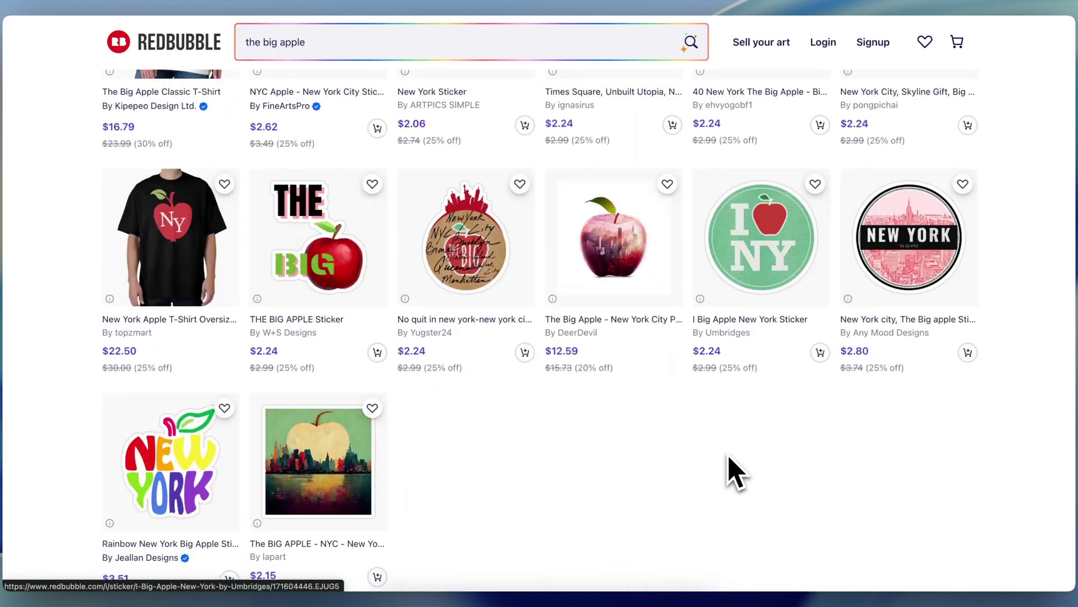
pyautogui.scroll(10, 733, 471)
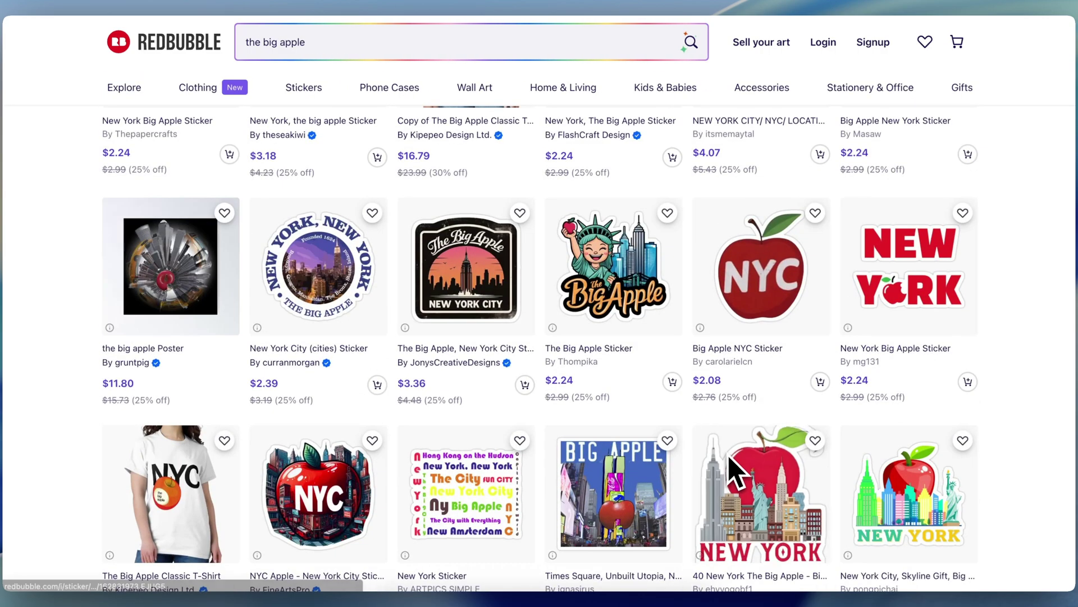
pyautogui.scroll(10, 732, 471)
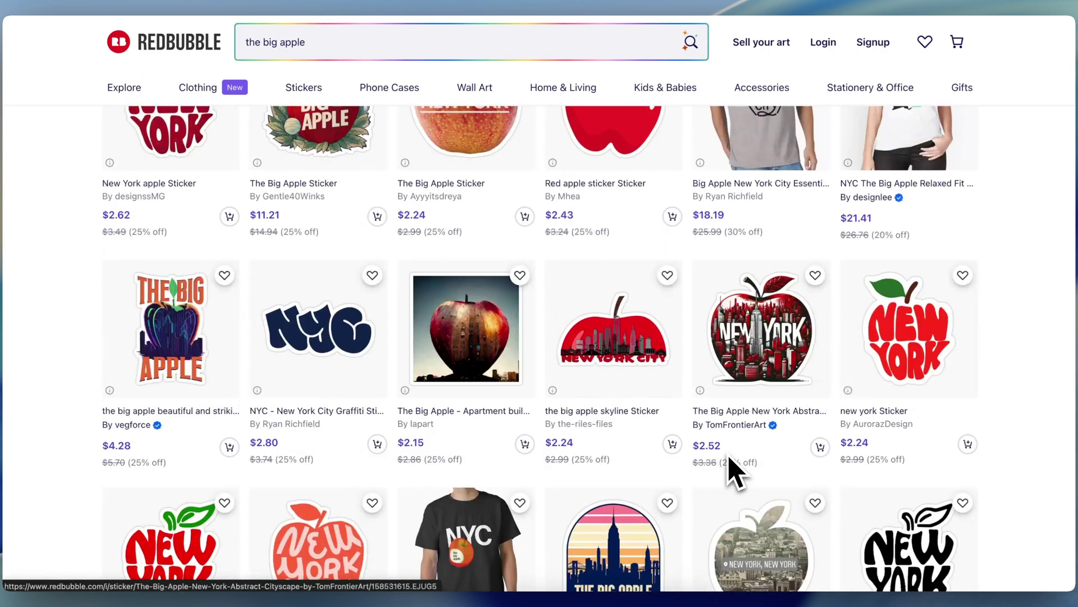
pyautogui.scroll(1, 733, 470)
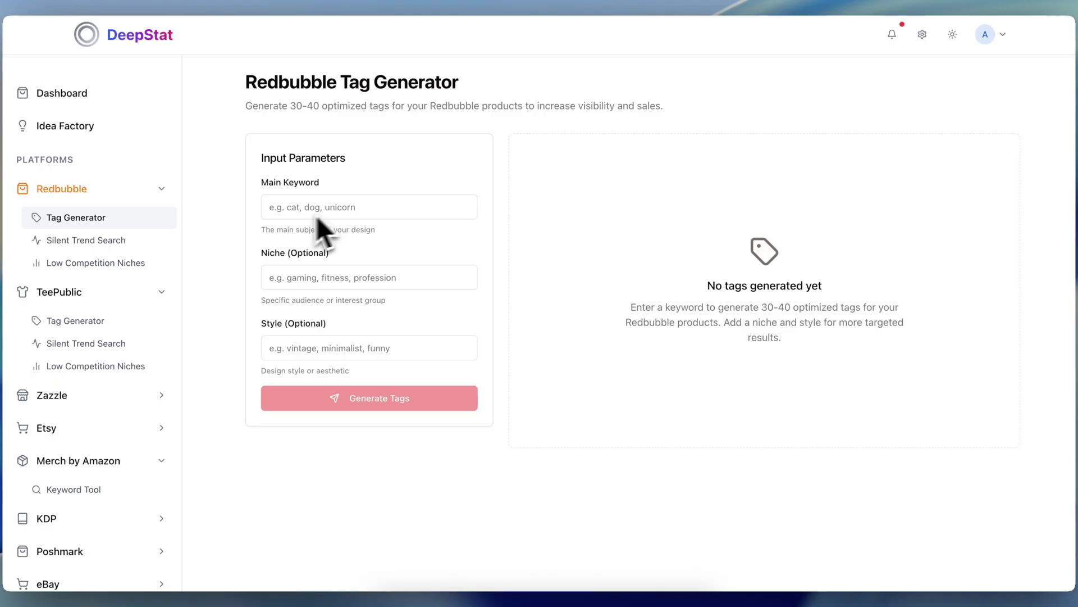
pyautogui.click(310, 206)
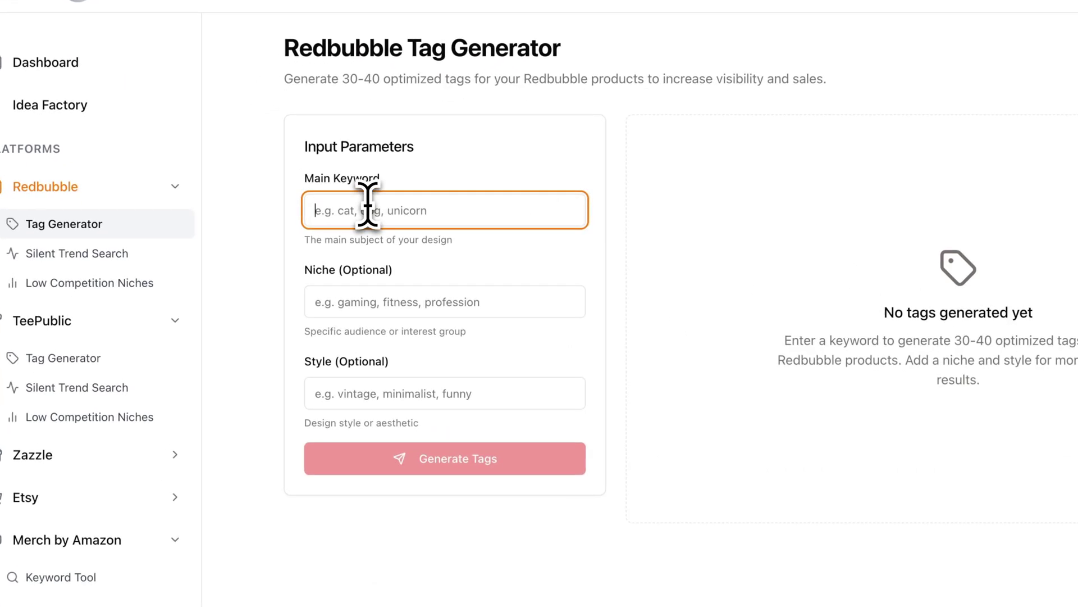
# - Fill in keyword 'the big apple', niche 'travel, tourist , nyc' and style 'cartoon - cute'
pyautogui.write('the big apple')
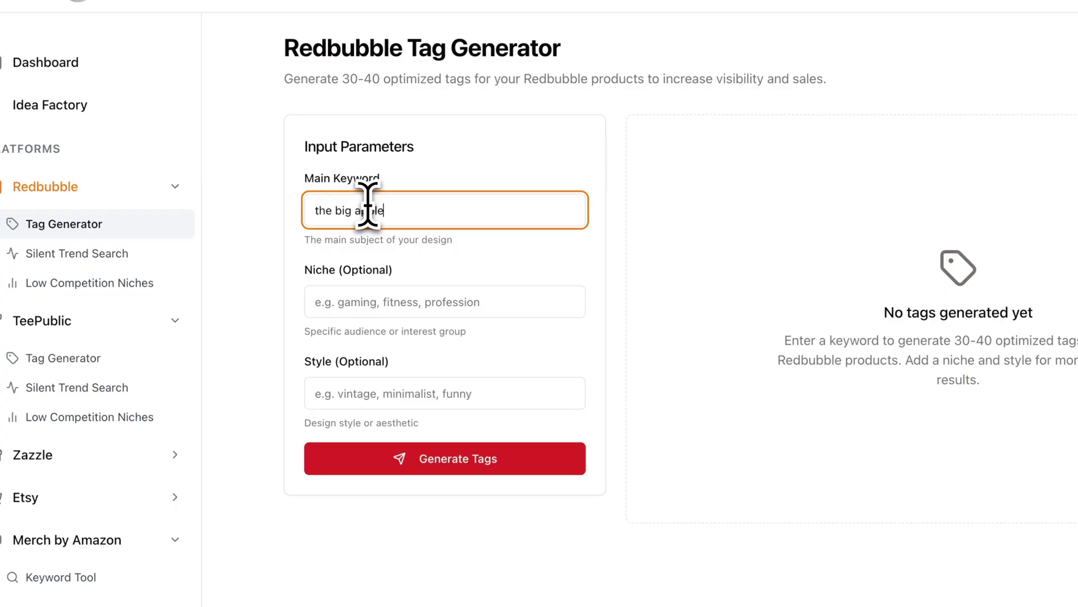
pyautogui.click(484, 313)
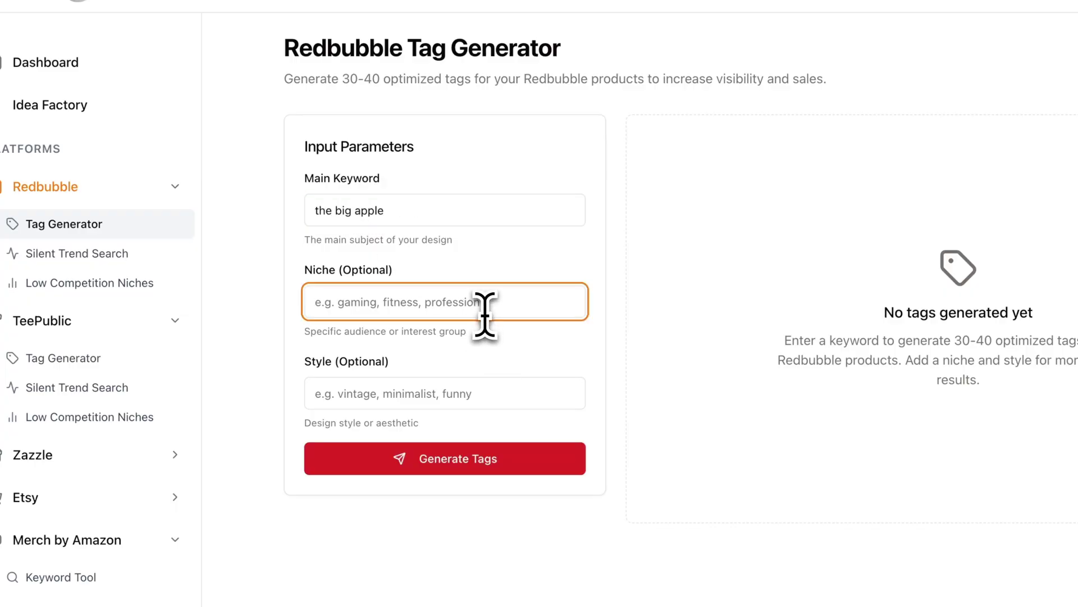
pyautogui.write('trave')
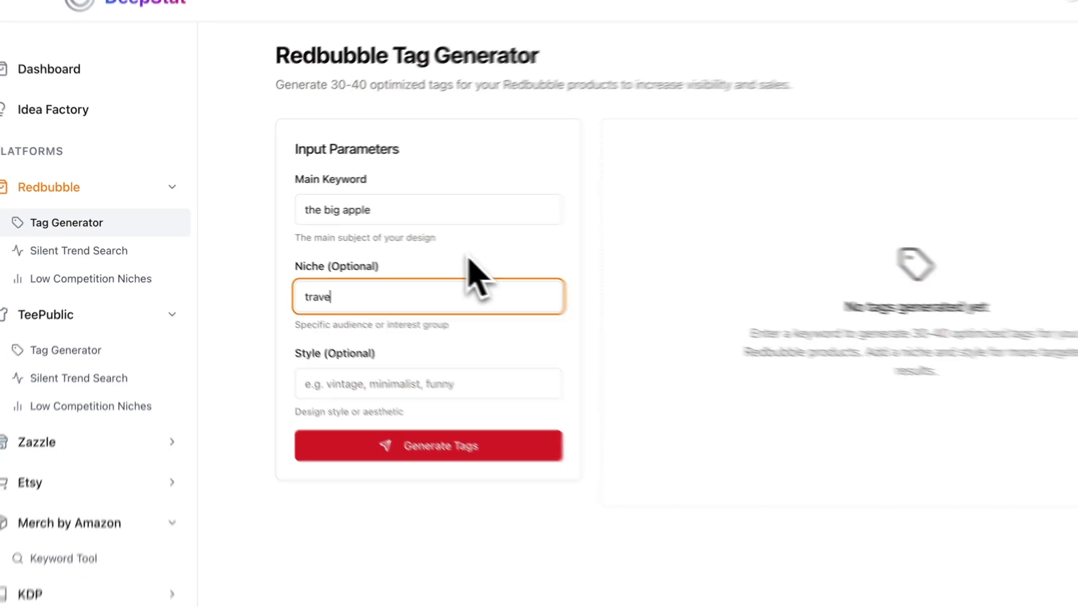
pyautogui.write('l, tourist , nyc')
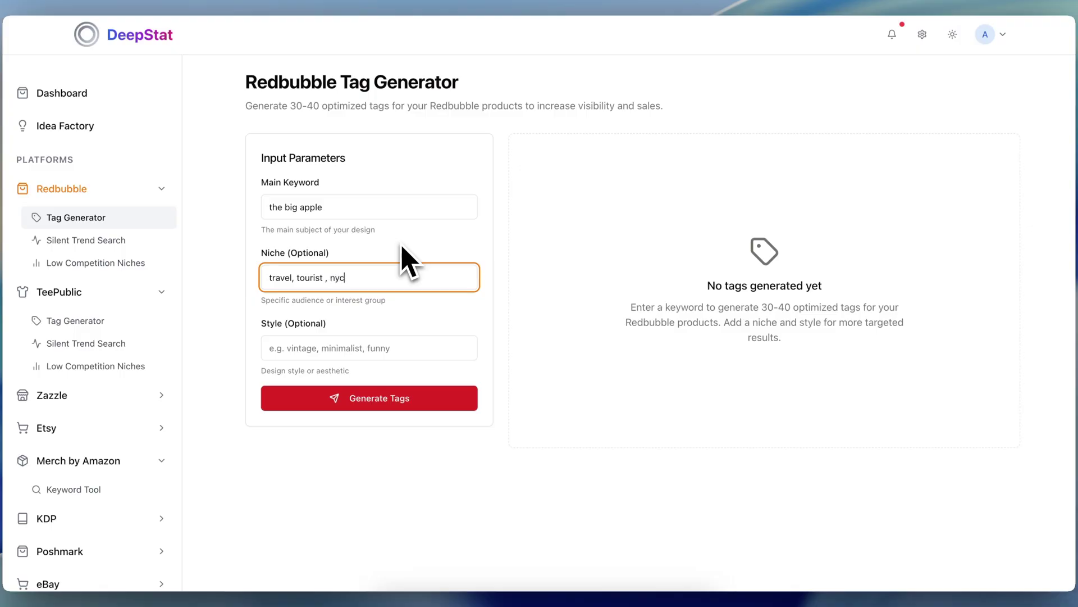
pyautogui.click(409, 348)
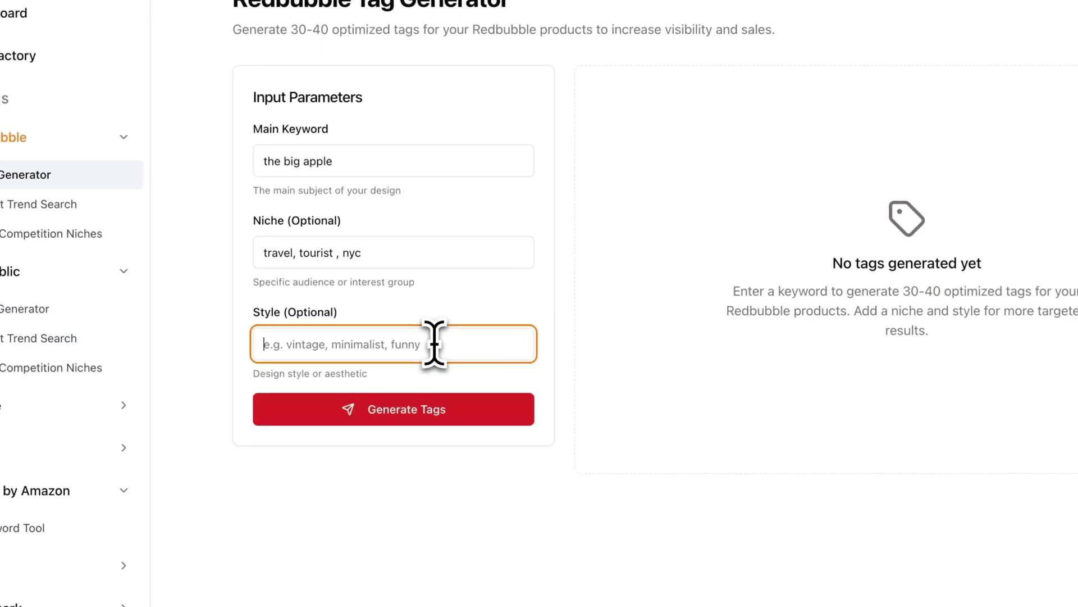
pyautogui.write('cartoon ')
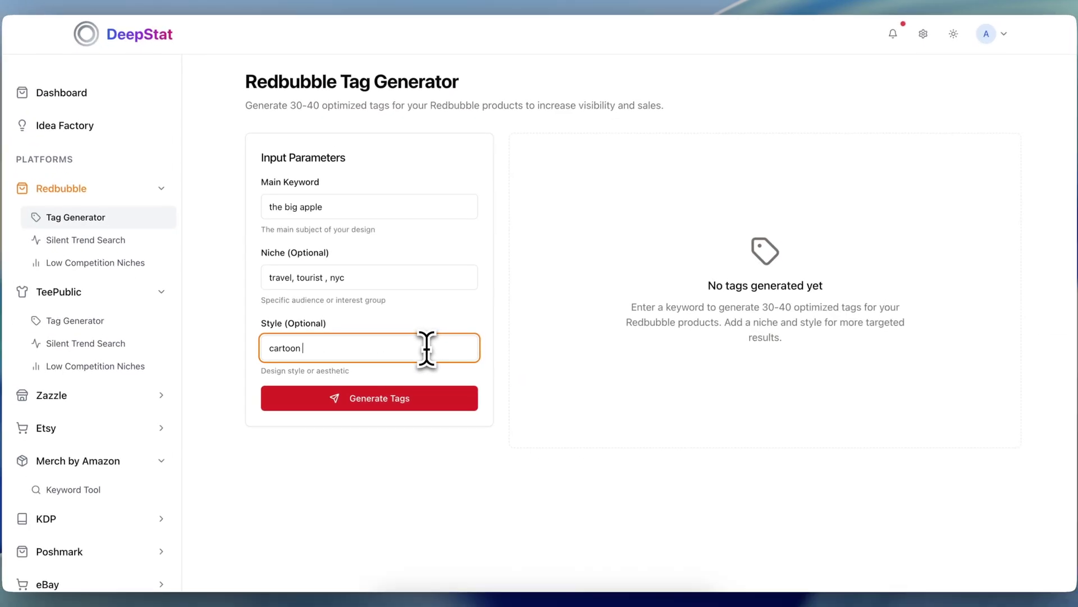
pyautogui.write('- cute')
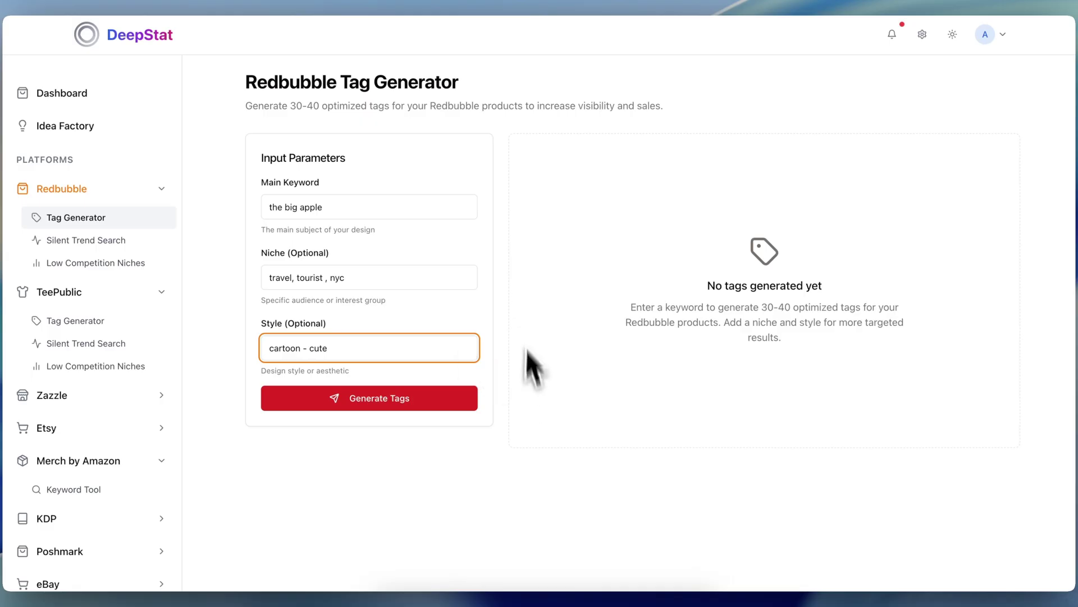
pyautogui.moveTo(270, 278); pyautogui.dragTo(358, 283)
pyautogui.click(354, 356)
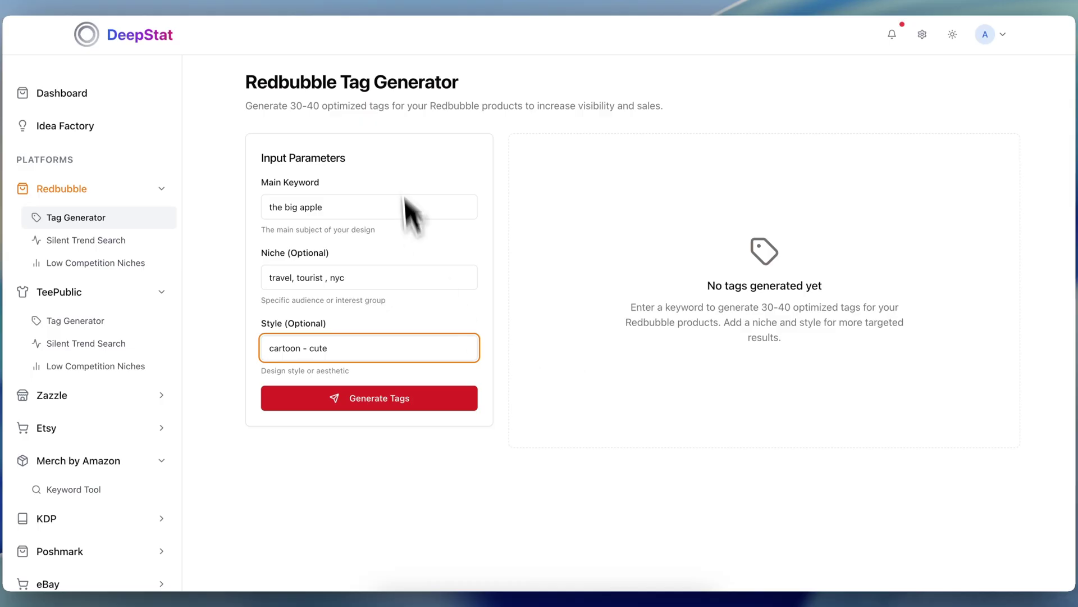
# - Compare 'the big apple' against the Redbubble results, then generate the tags
pyautogui.moveTo(270, 207); pyautogui.dragTo(330, 207)
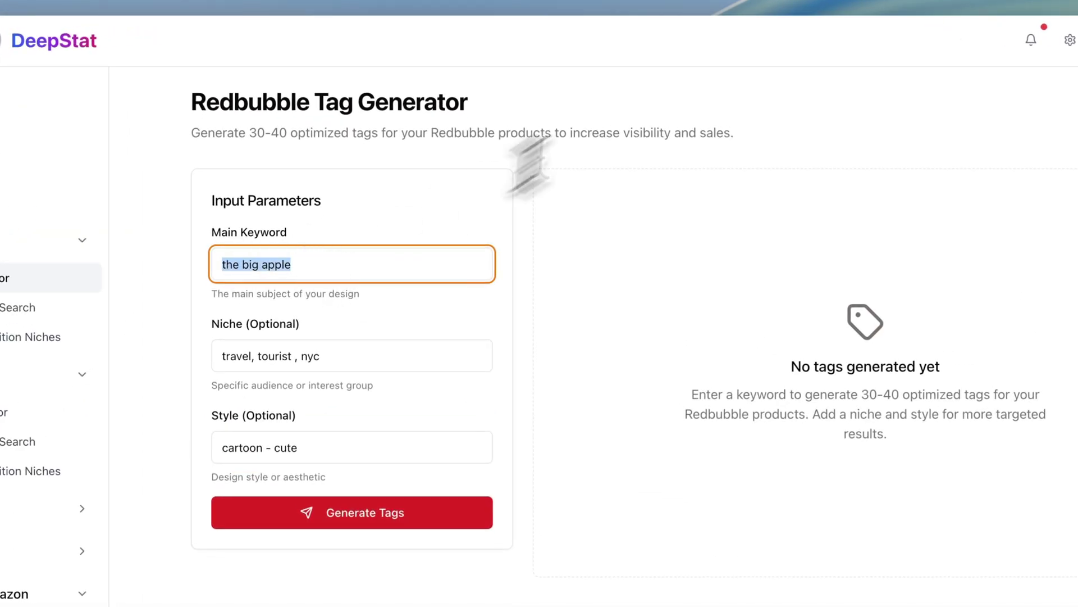
pyautogui.hotkey('ctrl', 'Right')
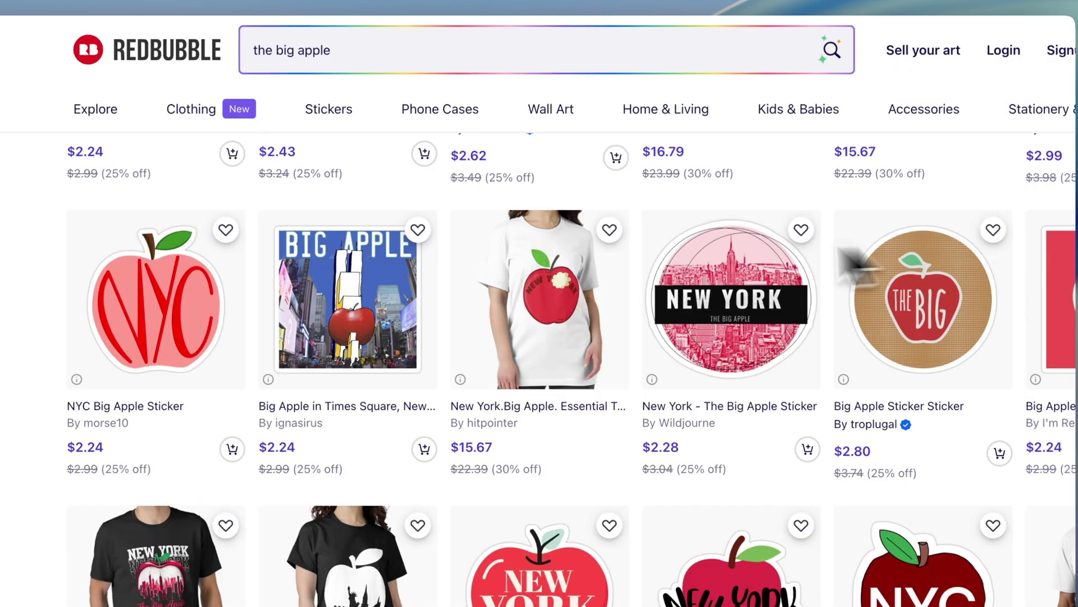
pyautogui.scroll(-2, 814, 348)
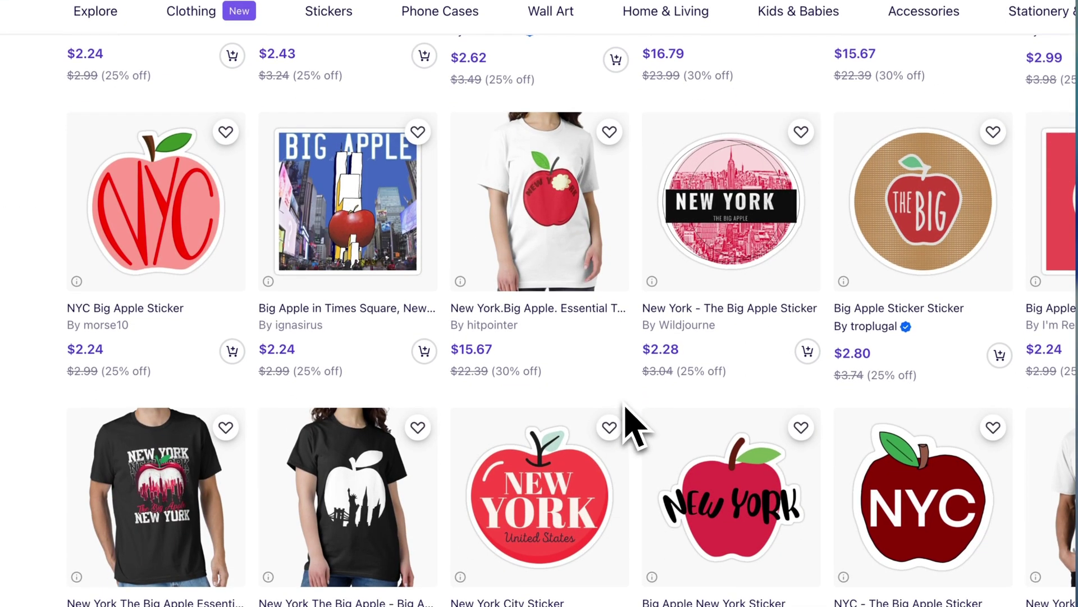
pyautogui.scroll(-3, 634, 426)
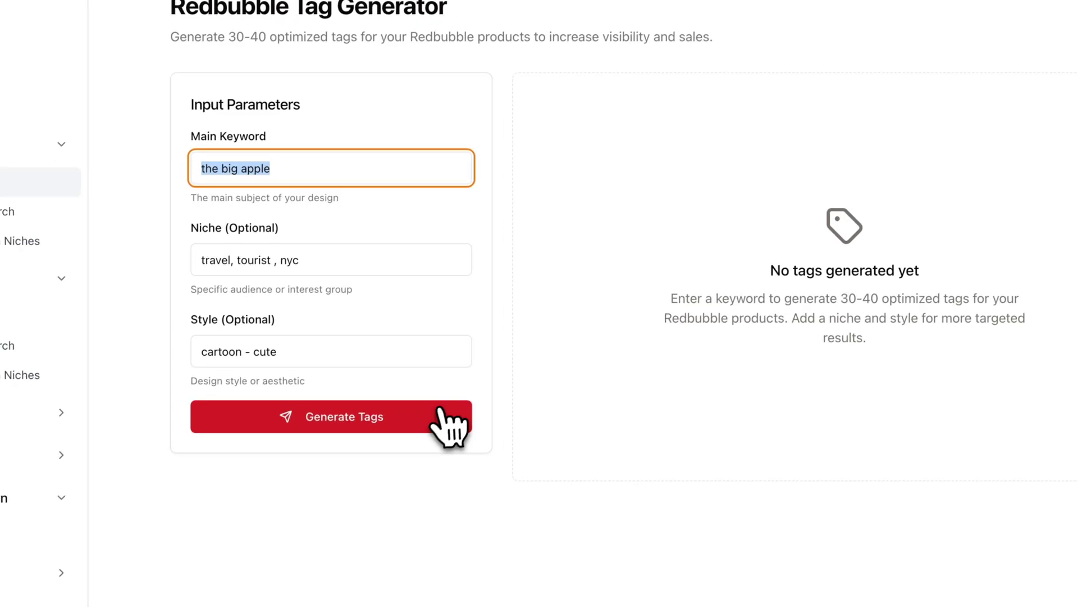
pyautogui.click(440, 409)
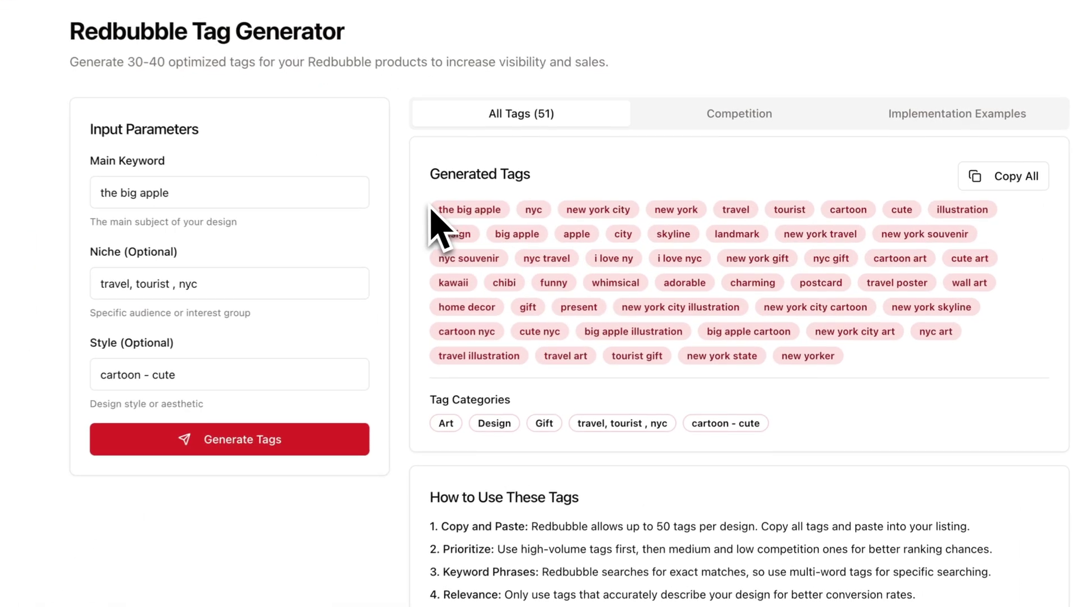
# - Review the 51 generated tags, the niche words 'travel' and 'tourist', and the main keyword 'the big apple'
pyautogui.moveTo(530, 220); pyautogui.dragTo(813, 334)
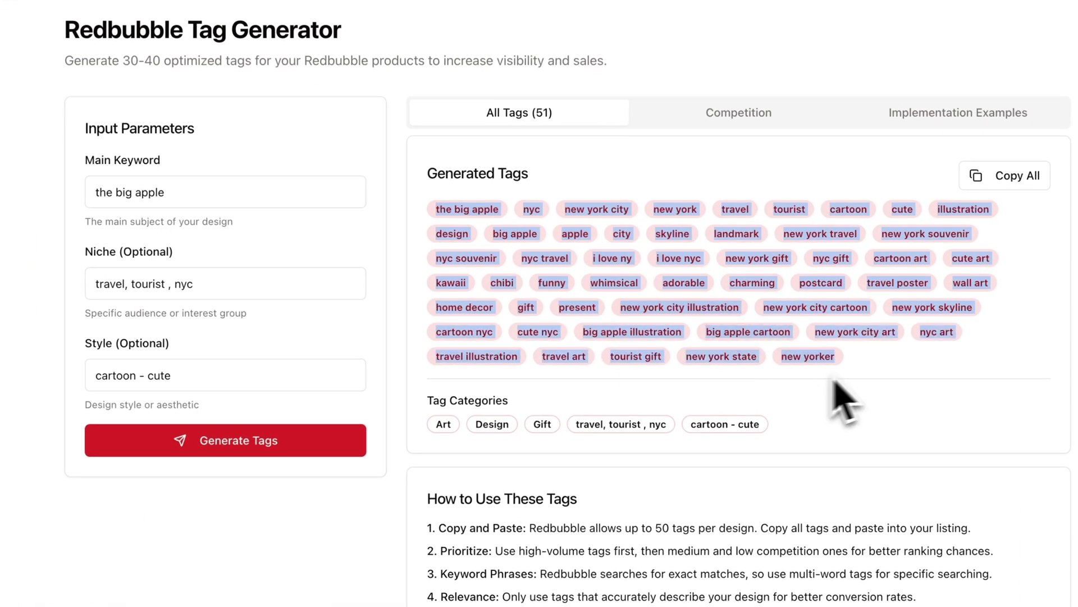
pyautogui.click(881, 386)
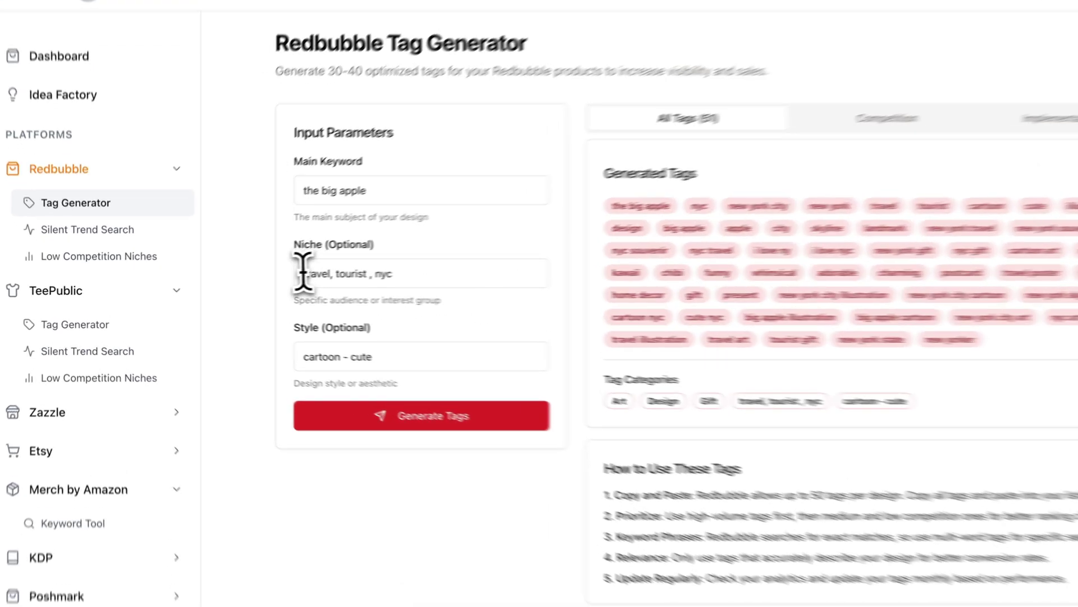
pyautogui.moveTo(269, 278); pyautogui.dragTo(320, 279)
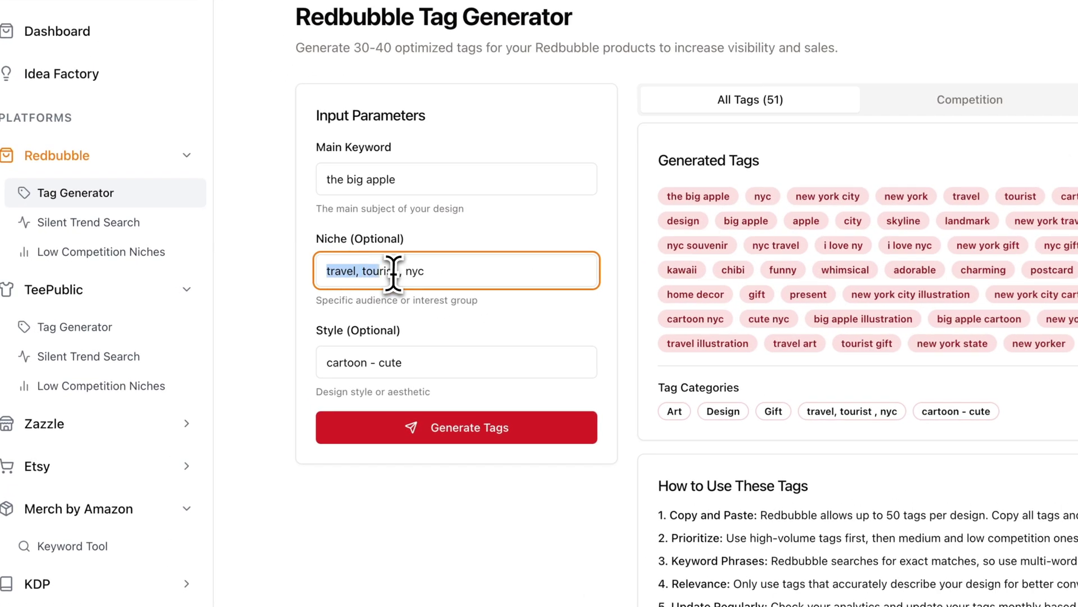
pyautogui.moveTo(393, 274); pyautogui.dragTo(409, 271)
pyautogui.click(315, 179)
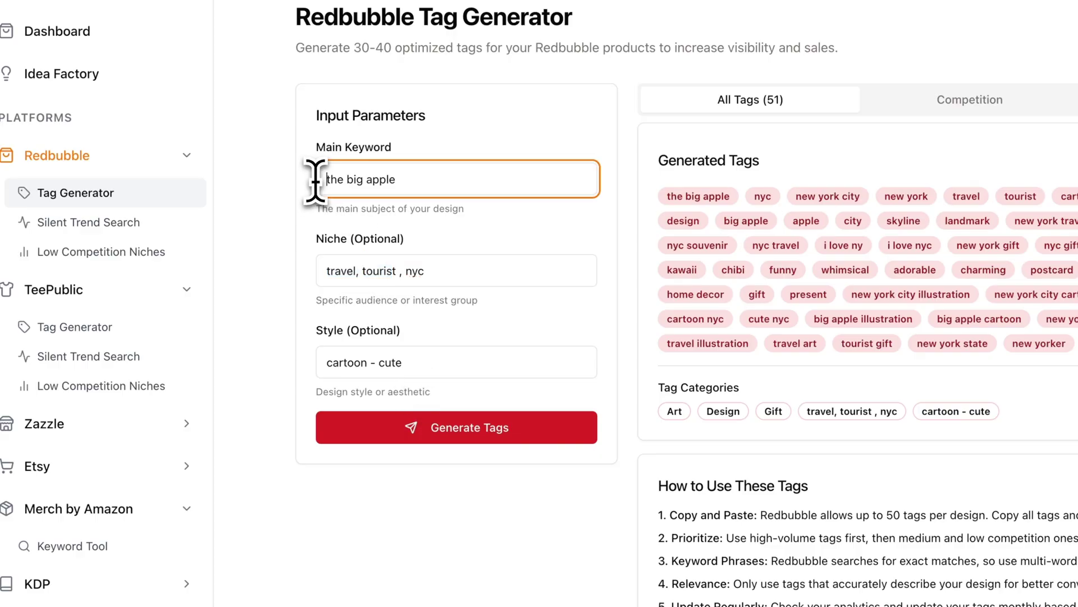
pyautogui.moveTo(315, 180); pyautogui.dragTo(403, 180)
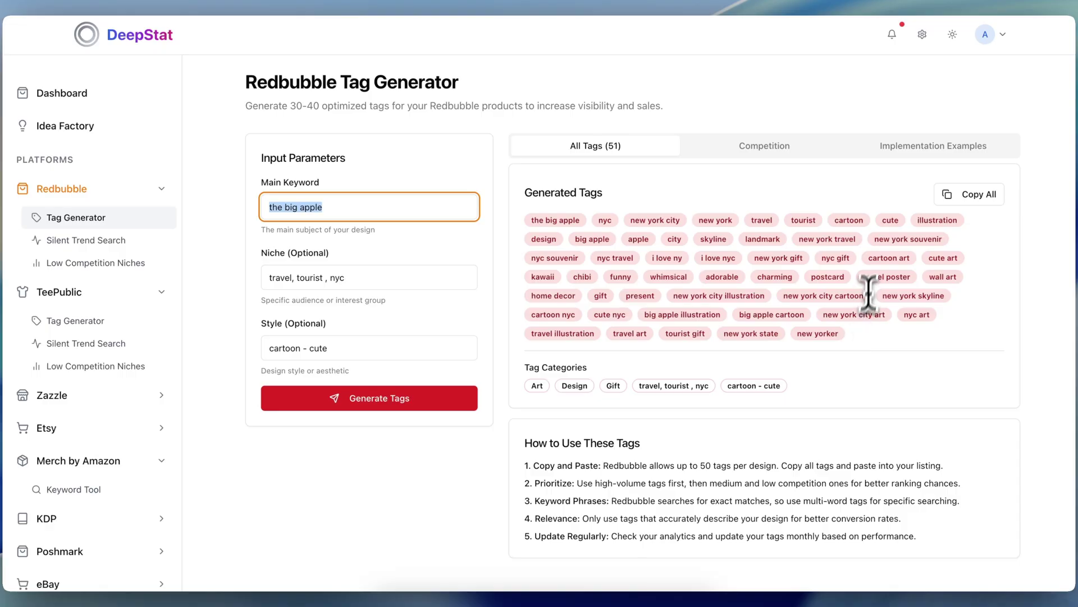
pyautogui.click(884, 300)
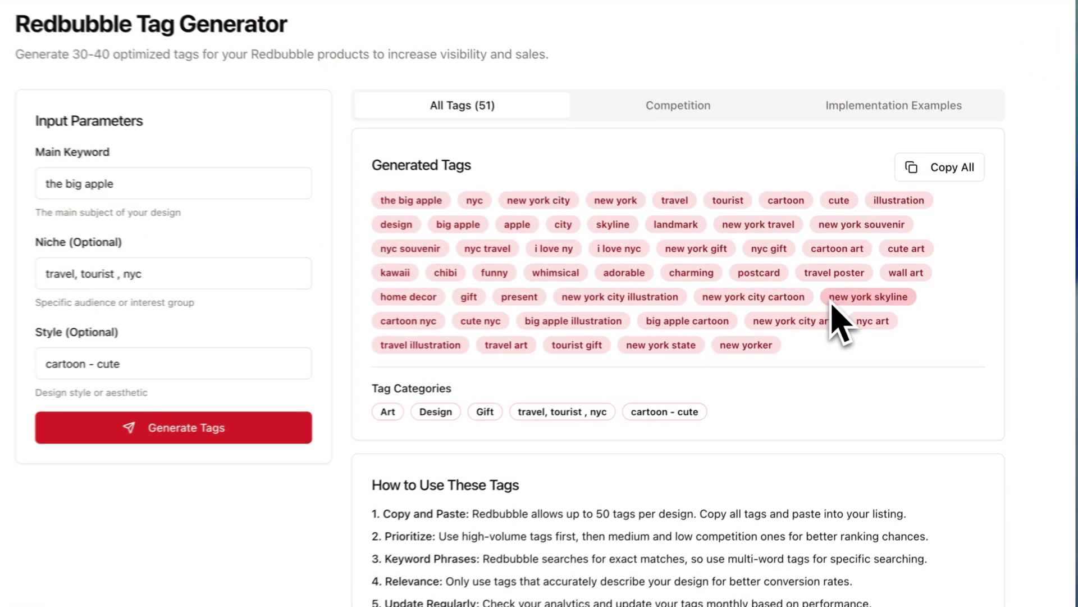
# - Compare the 'new york skyline' tag against the Redbubble search results window
pyautogui.moveTo(831, 305); pyautogui.dragTo(915, 311)
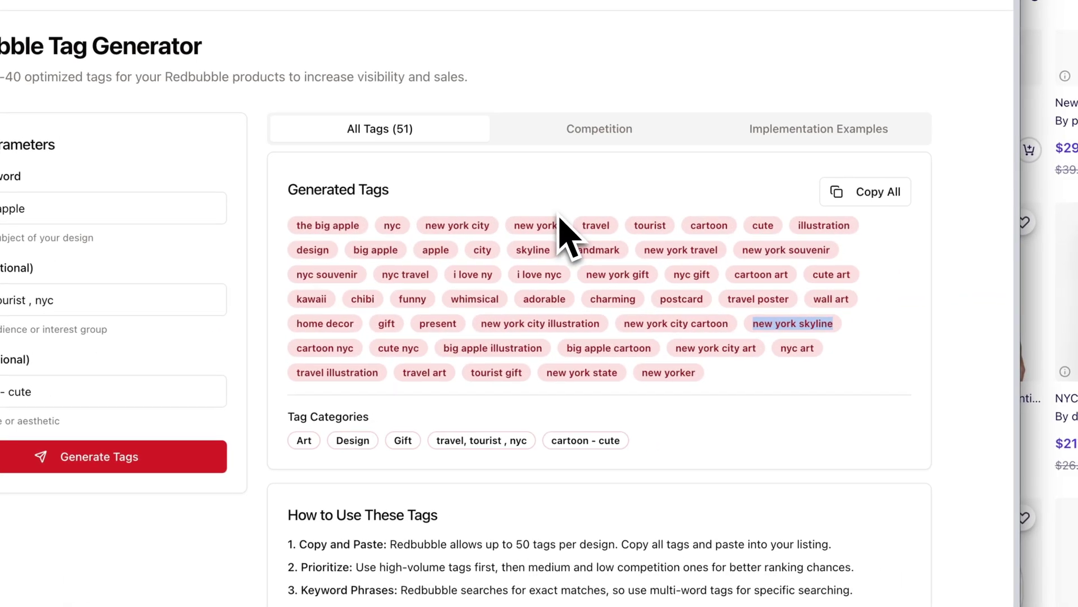
pyautogui.click(977, 366)
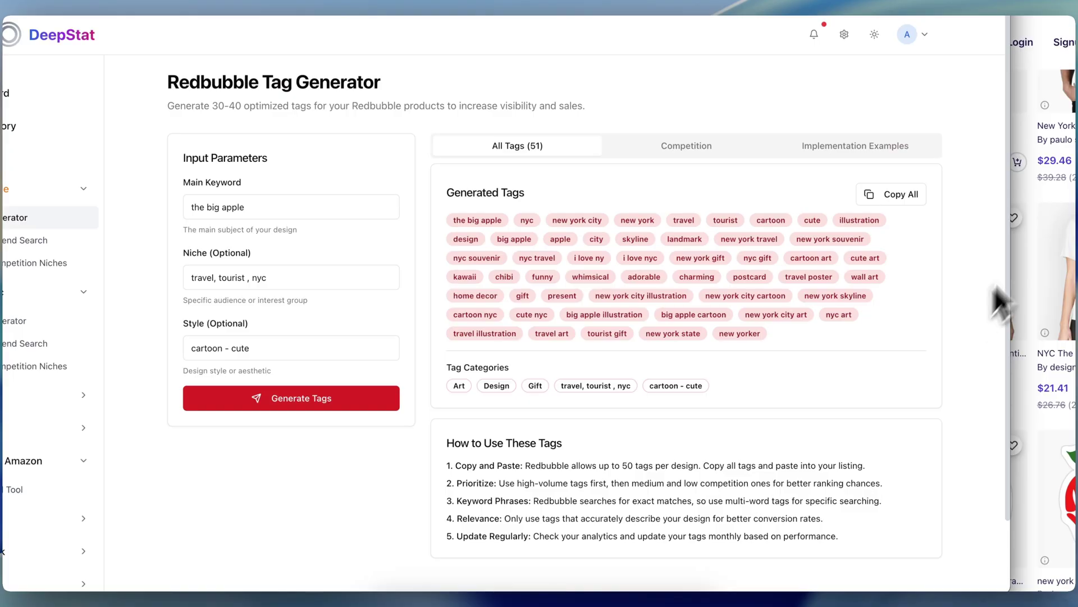
pyautogui.click(1044, 230)
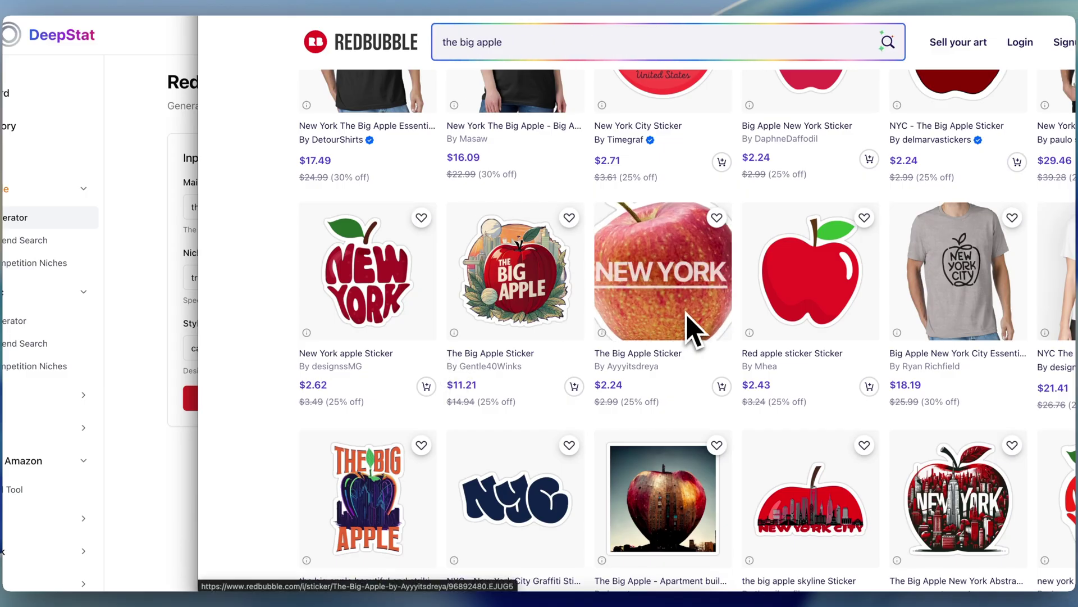
pyautogui.click(160, 208)
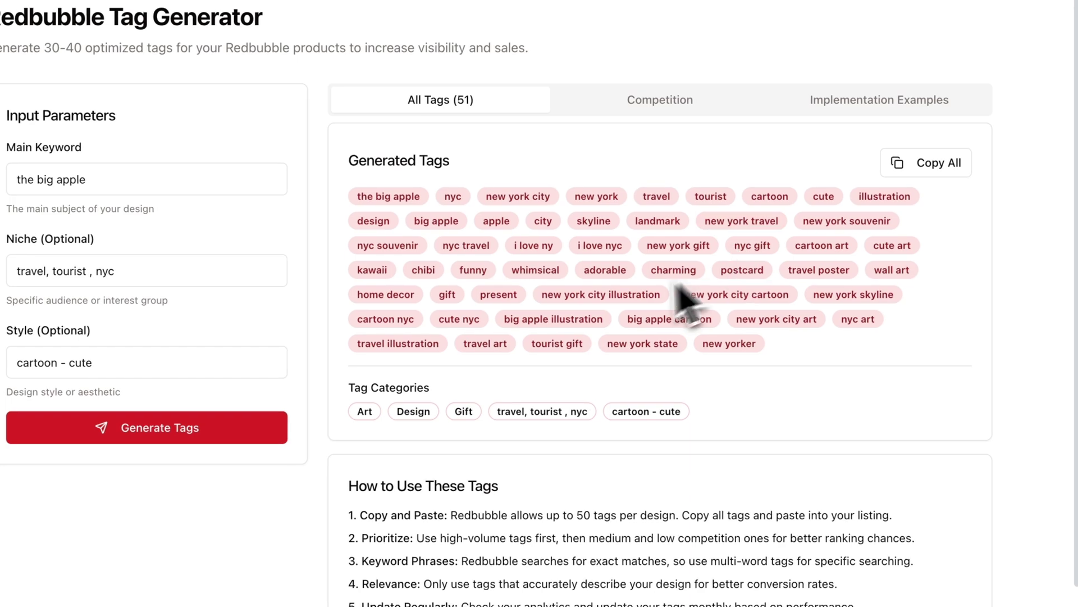
# - Show the competition analysis, rating 'the big apple' 80% Medium and 'tourist' 78% Low
pyautogui.moveTo(412, 220); pyautogui.dragTo(722, 320)
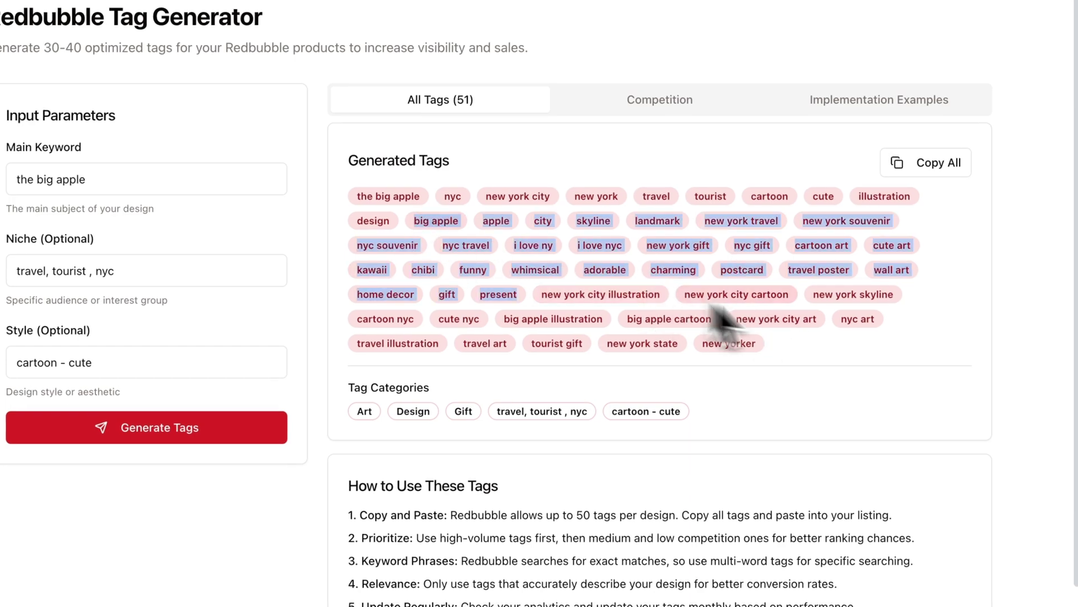
pyautogui.click(871, 349)
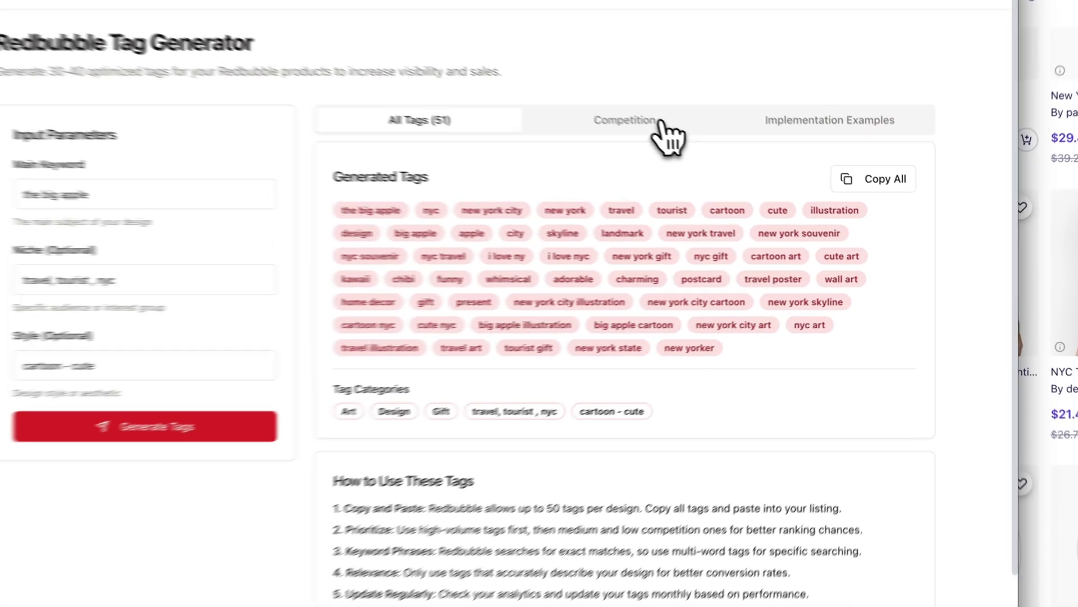
pyautogui.click(705, 146)
pyautogui.scroll(-5, 758, 376)
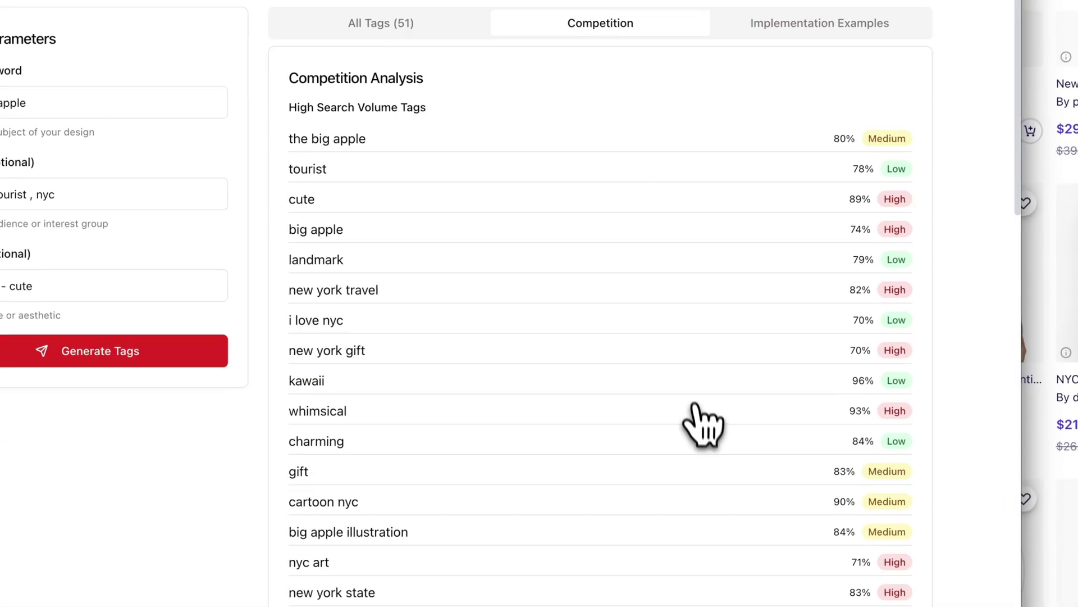
pyautogui.scroll(-5, 700, 424)
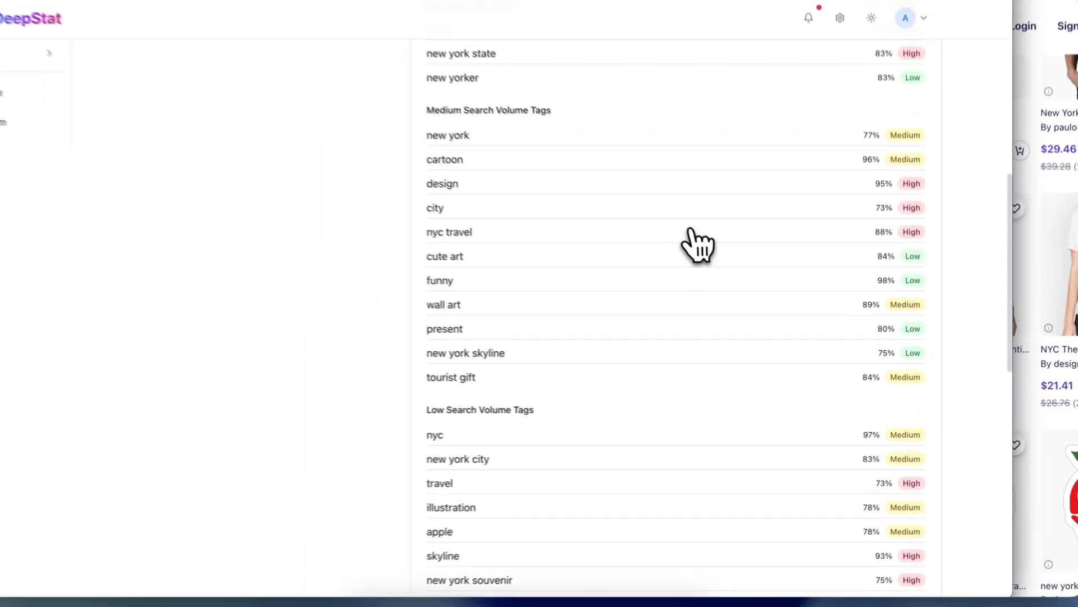
pyautogui.scroll(10, 702, 242)
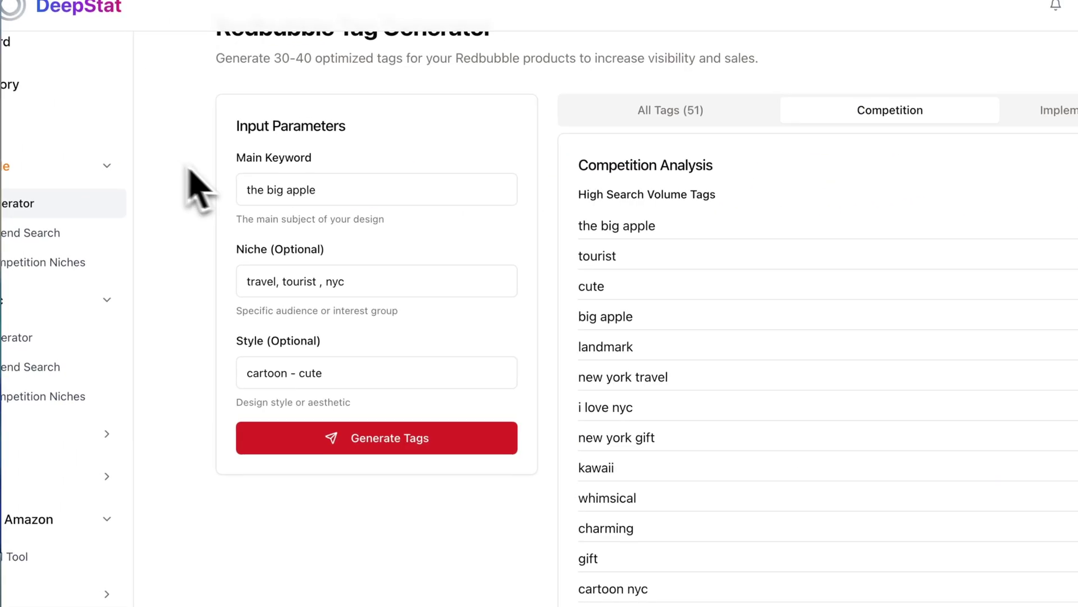
pyautogui.scroll(-15, 553, 465)
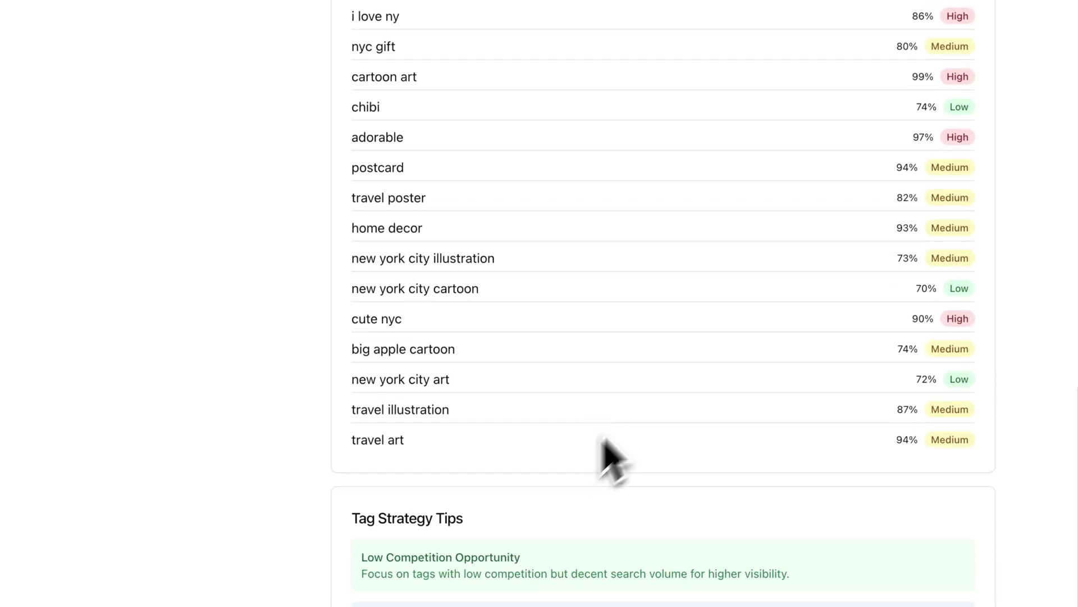
pyautogui.scroll(10, 488, 283)
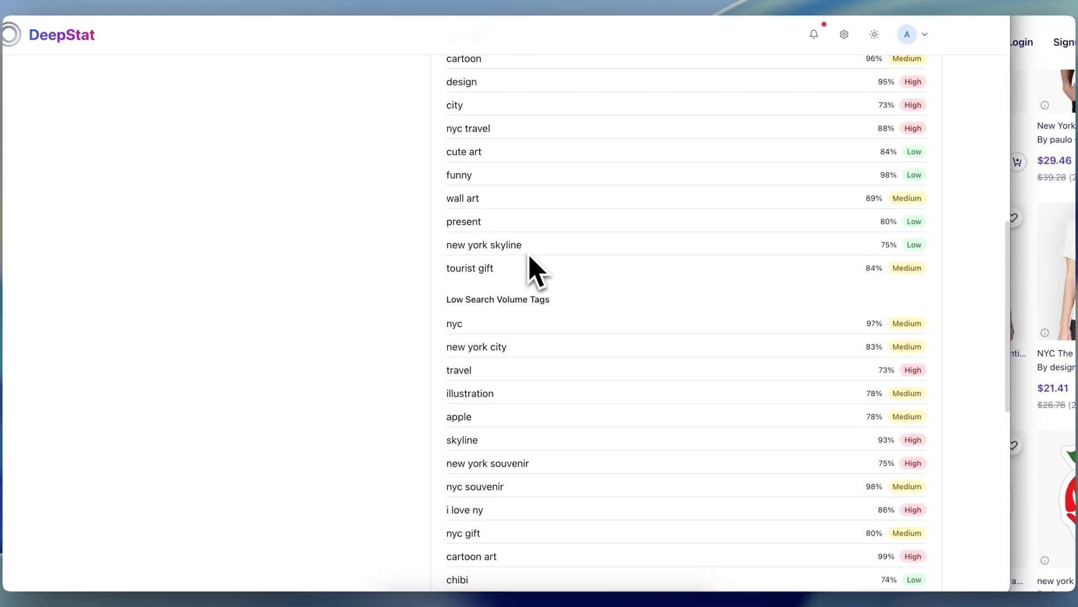
pyautogui.scroll(5, 533, 270)
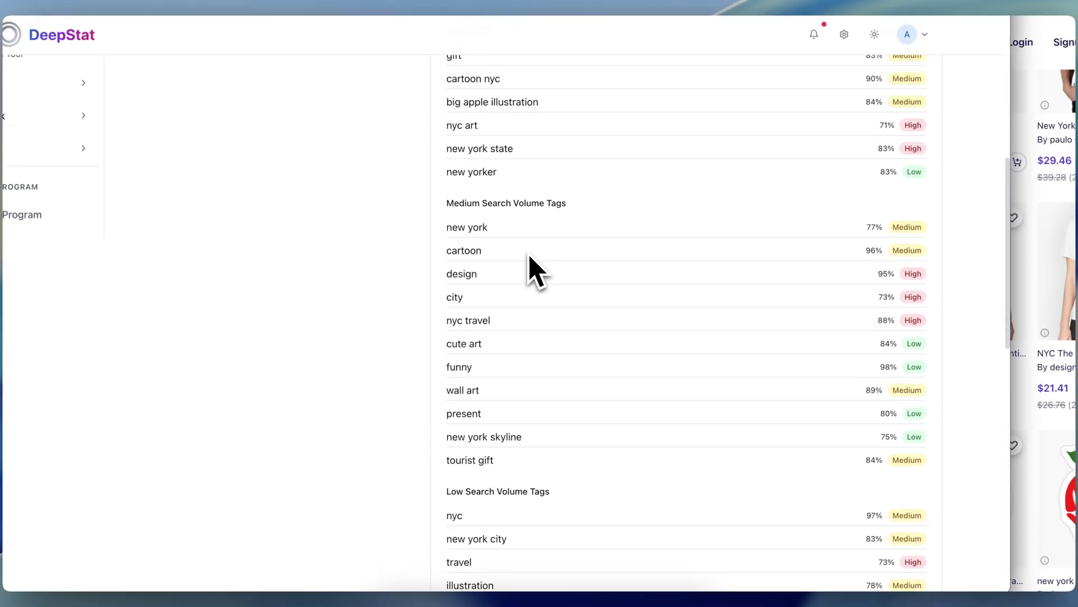
pyautogui.scroll(6, 849, 268)
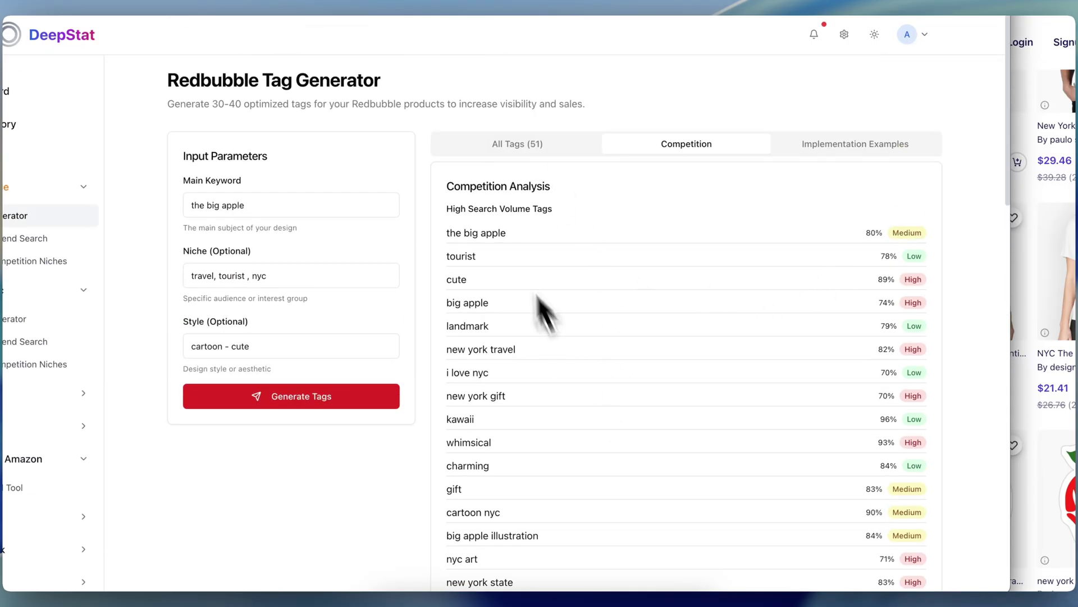
pyautogui.scroll(-7, 549, 313)
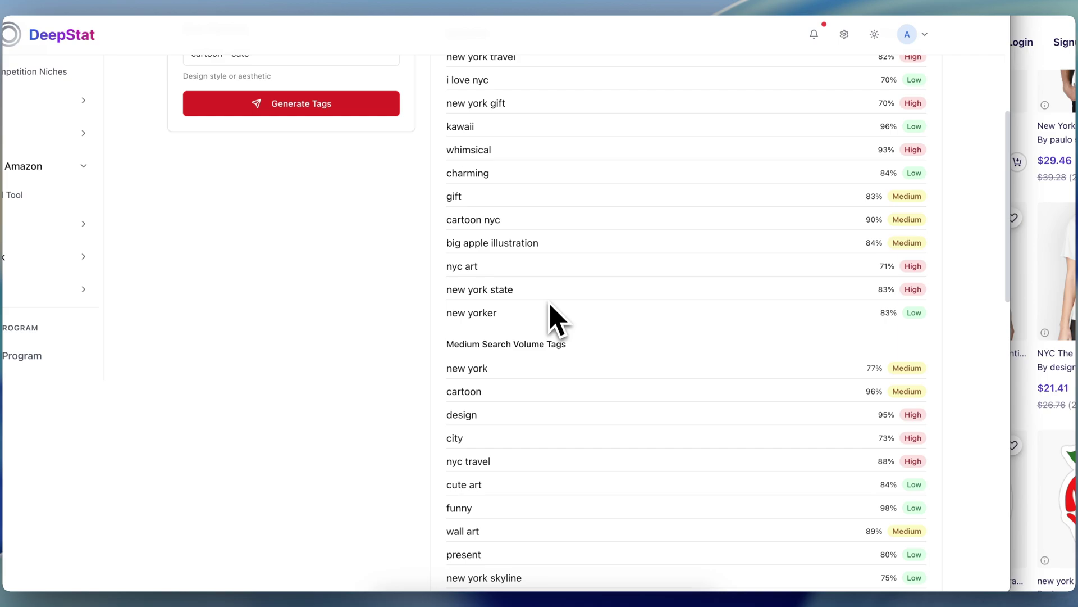
pyautogui.scroll(-2, 556, 320)
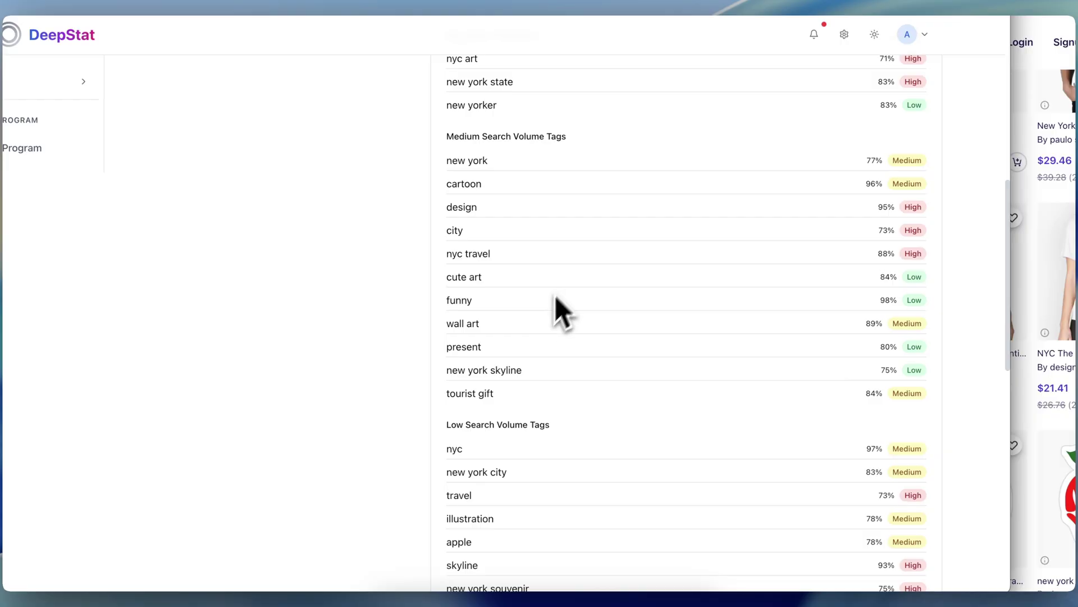
pyautogui.moveTo(447, 137); pyautogui.dragTo(571, 145)
pyautogui.scroll(5, 590, 157)
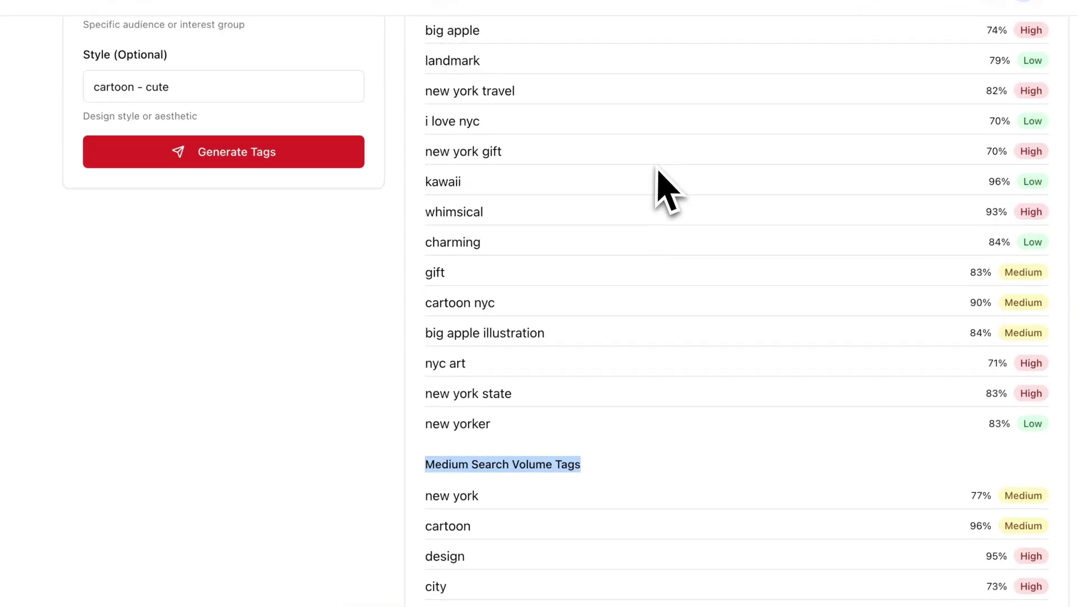
pyautogui.scroll(5, 657, 171)
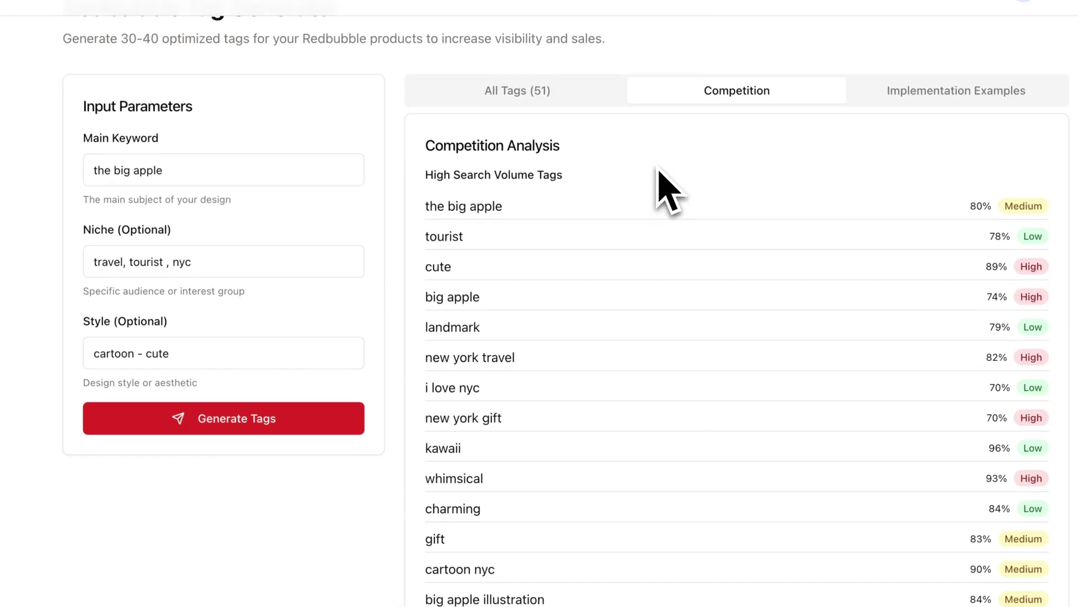
pyautogui.moveTo(444, 179); pyautogui.dragTo(637, 184)
pyautogui.scroll(-15, 637, 188)
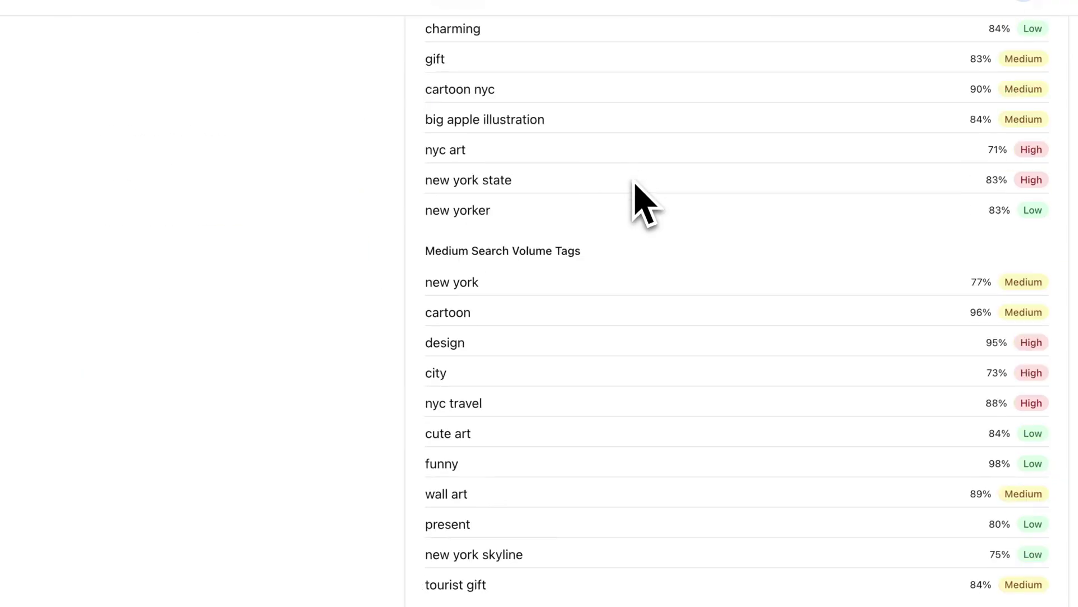
pyautogui.moveTo(433, 234); pyautogui.dragTo(579, 247)
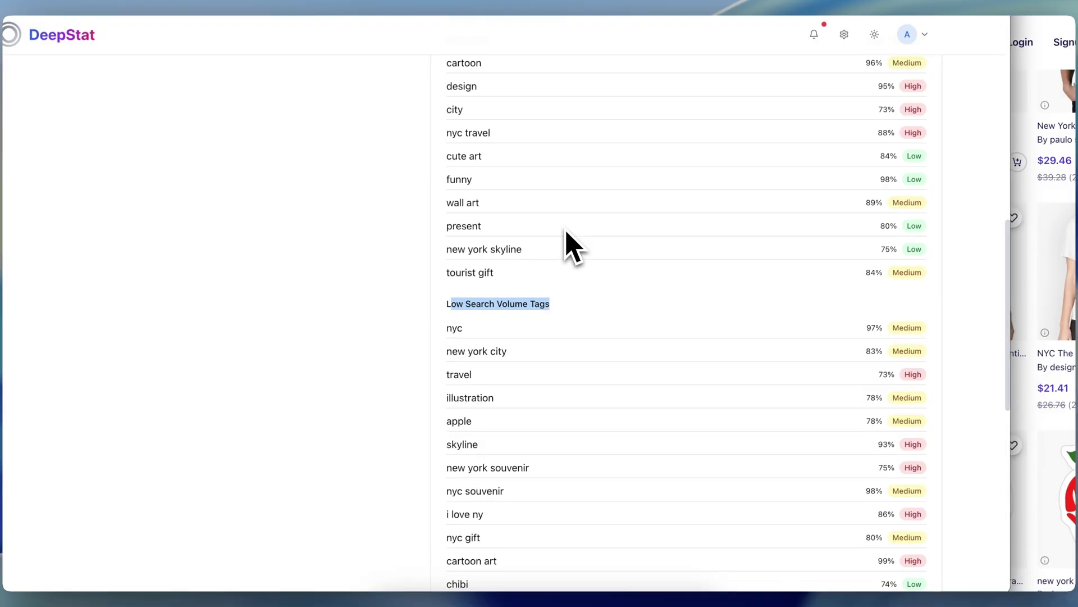
pyautogui.doubleClick(913, 374)
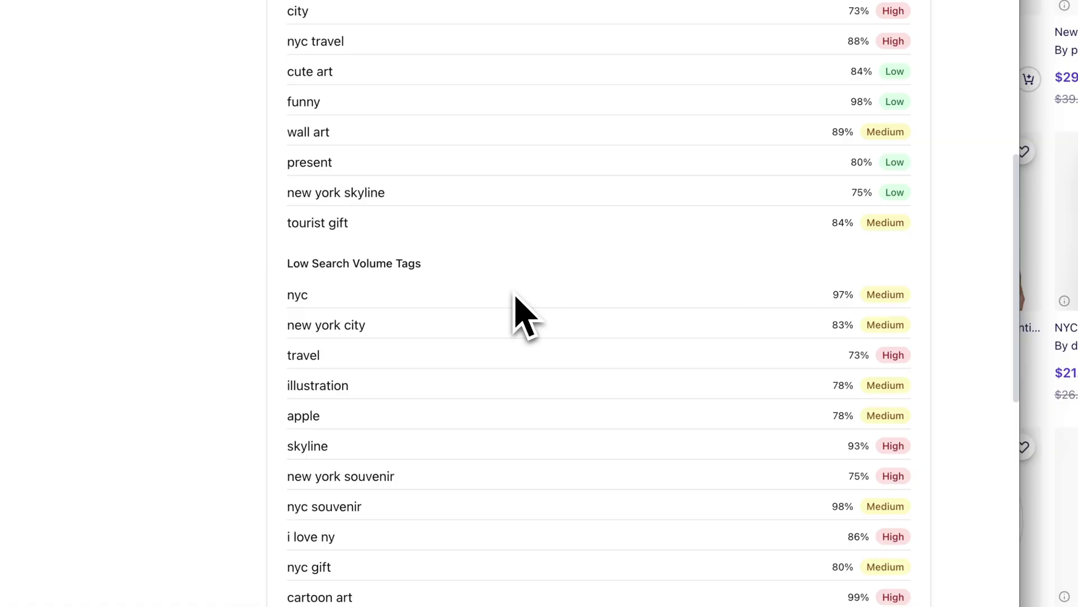
pyautogui.scroll(-10, 522, 314)
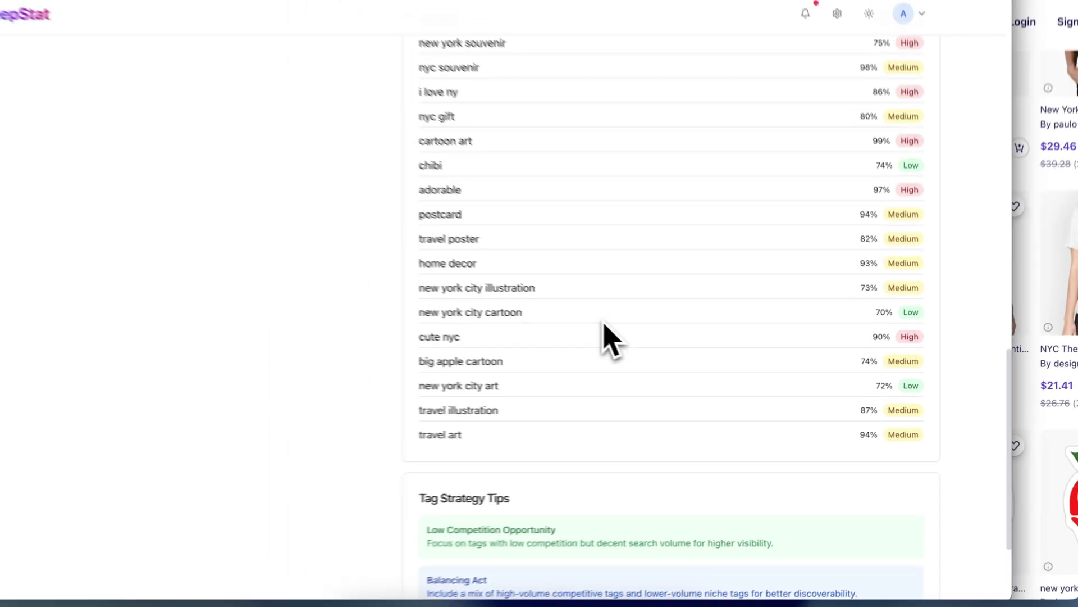
pyautogui.scroll(13, 575, 281)
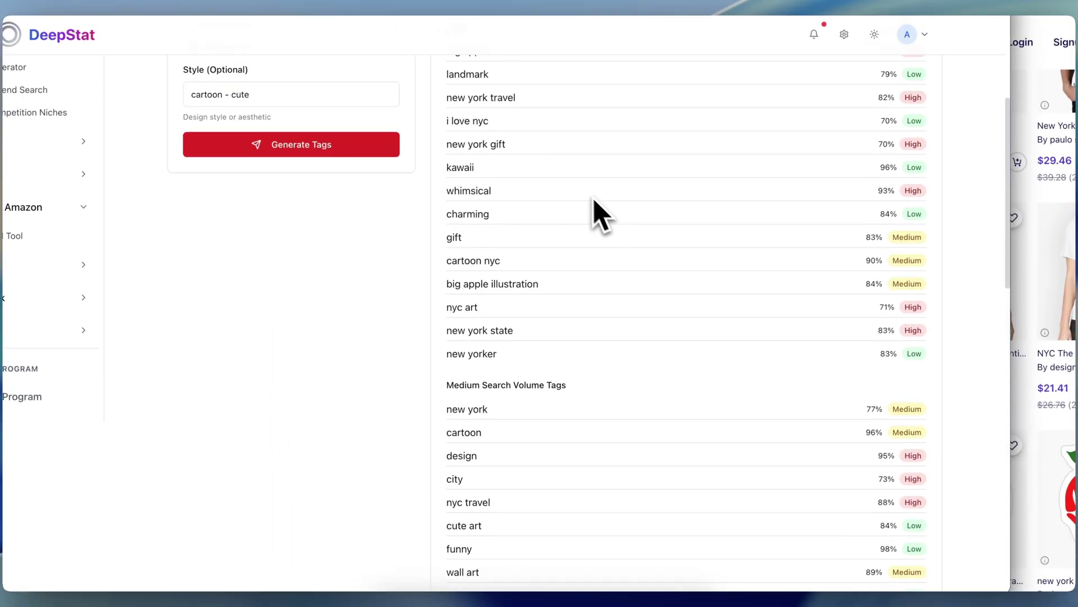
pyautogui.scroll(5, 590, 211)
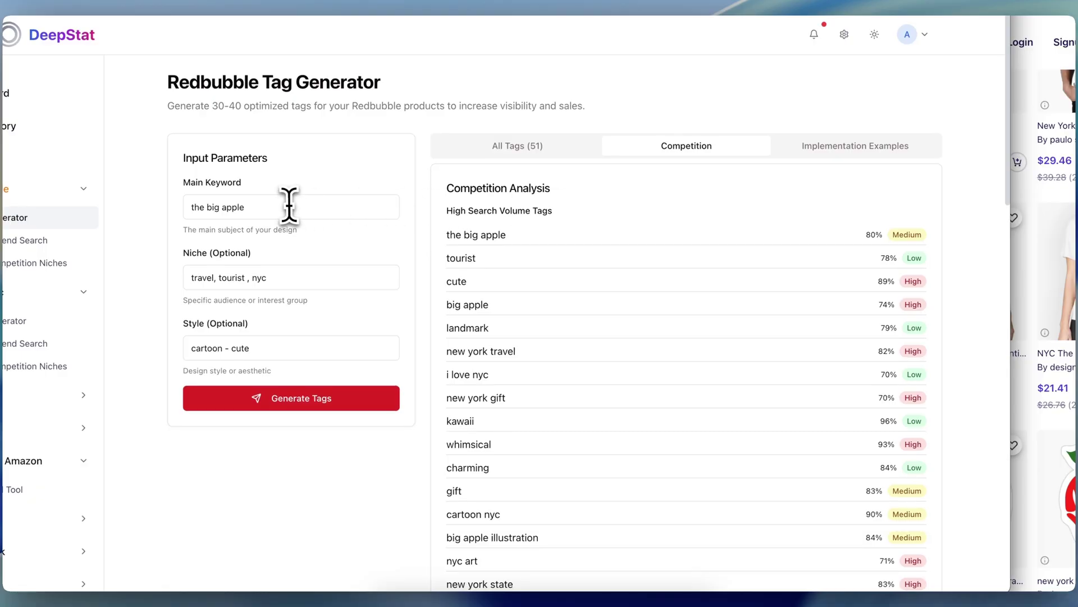
pyautogui.moveTo(268, 202); pyautogui.dragTo(146, 201)
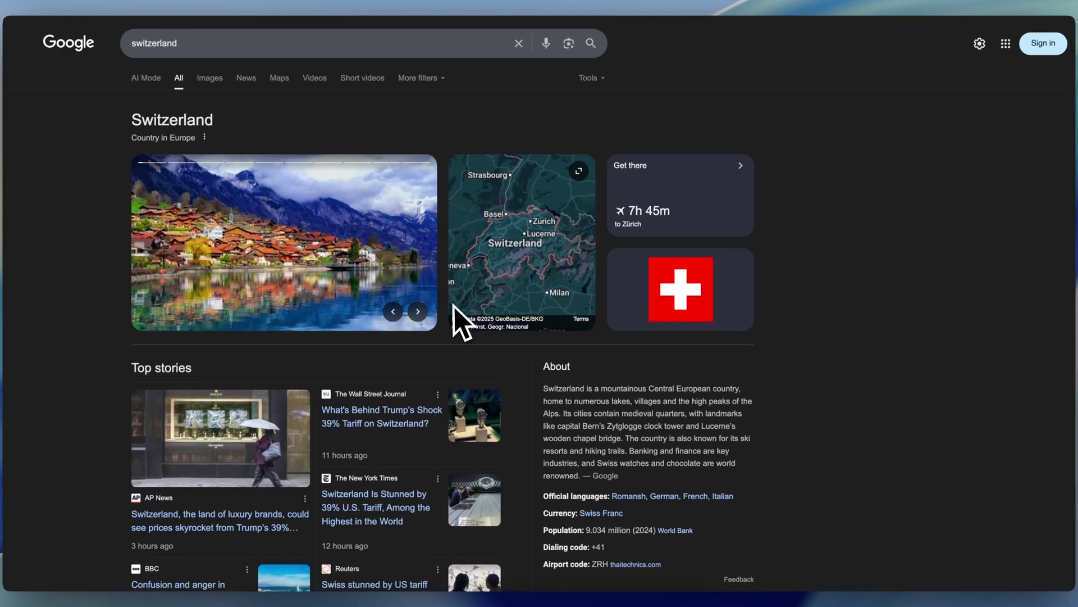
# - Open the Zürich card under Places to visit, then empty the Google search box
pyautogui.scroll(-10, 461, 323)
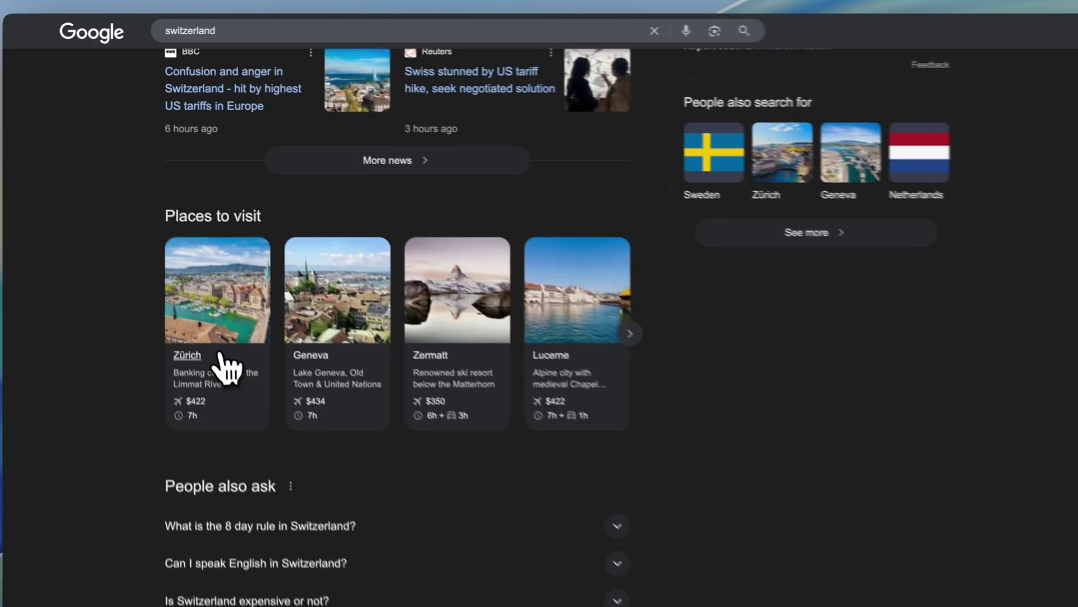
pyautogui.click(171, 289)
pyautogui.click(175, 34)
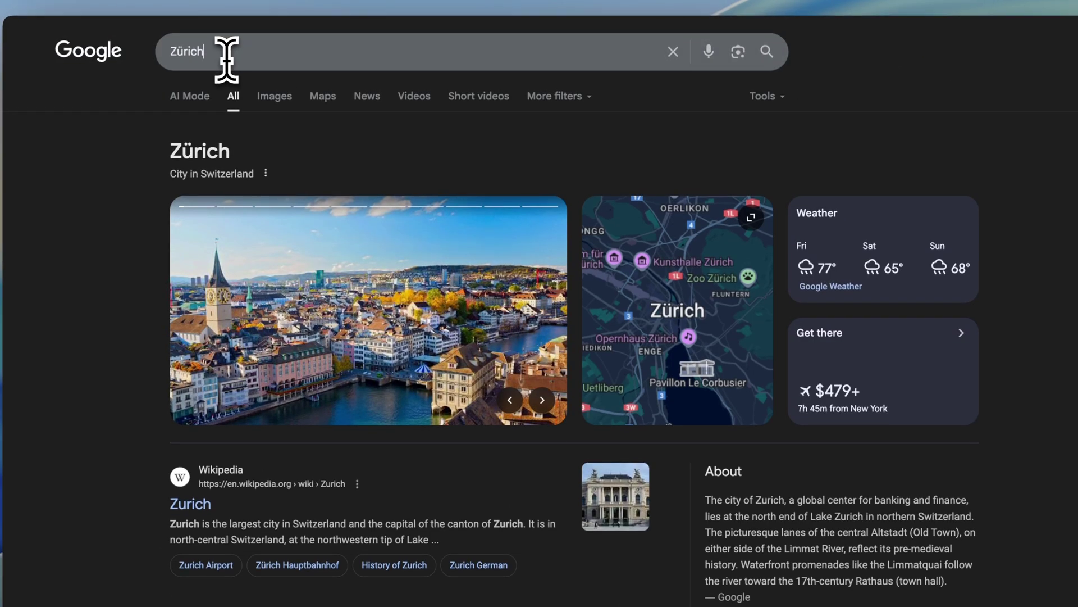
pyautogui.moveTo(226, 59); pyautogui.dragTo(119, 54)
pyautogui.press('super+c')
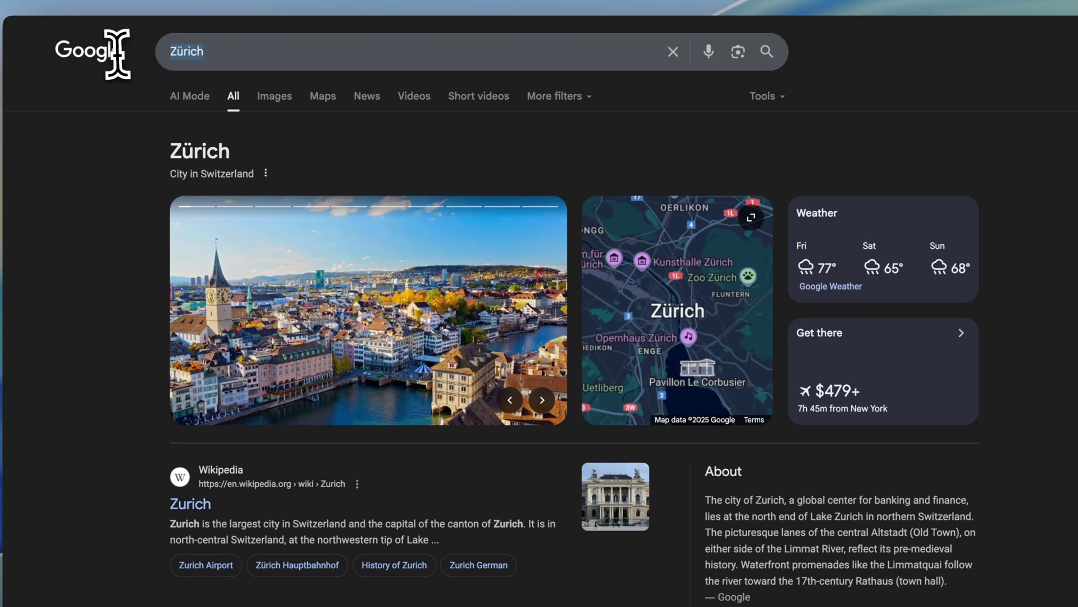
pyautogui.press('BackSpace')
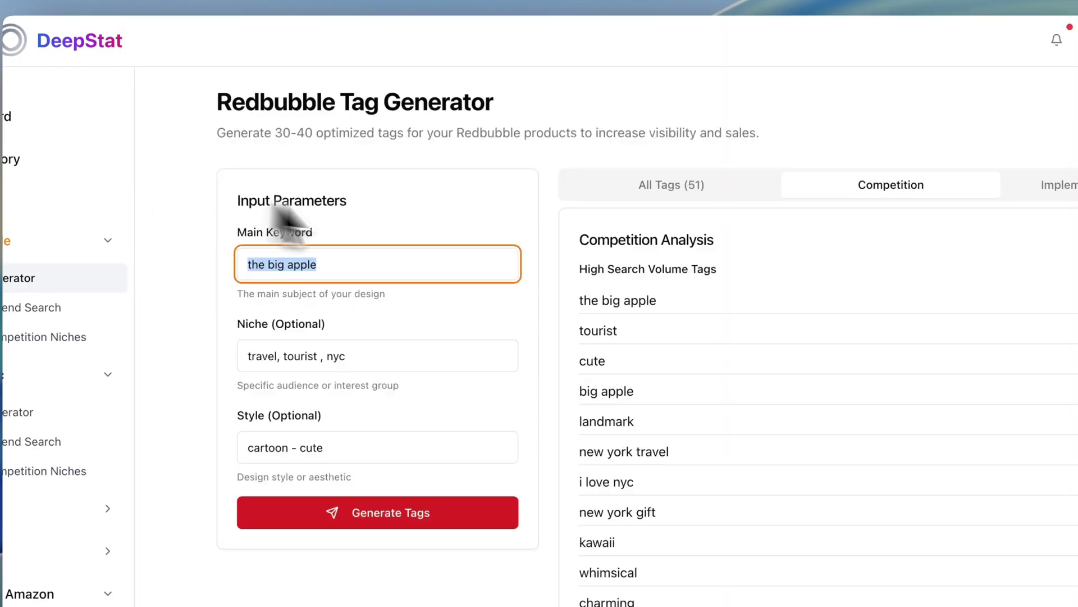
# - Change the main keyword from 'the big apple' to 'Zurich switzerland'
pyautogui.press('super+f')
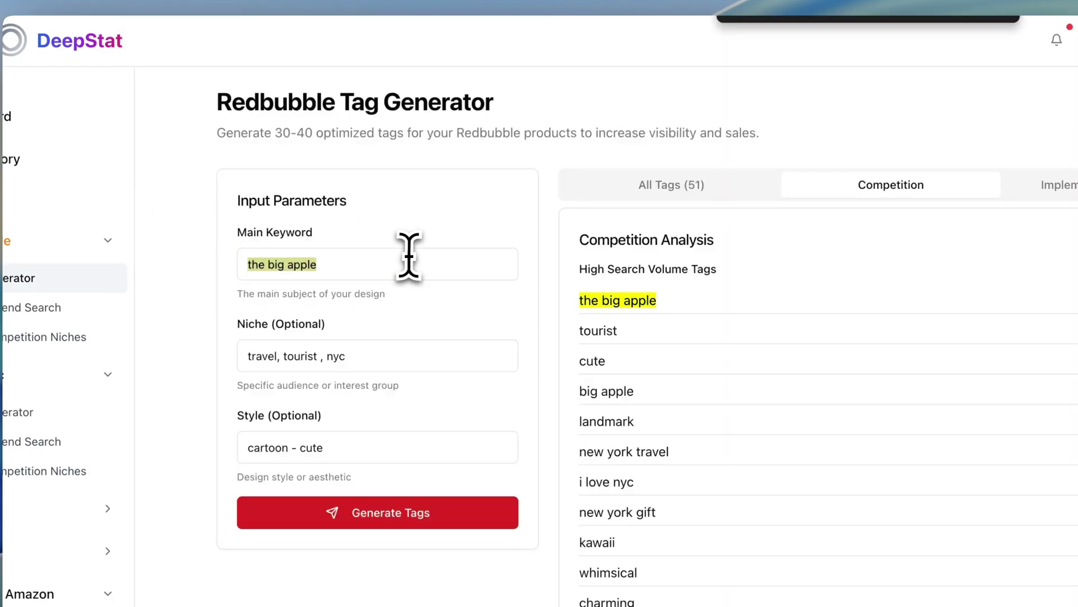
pyautogui.click(405, 258)
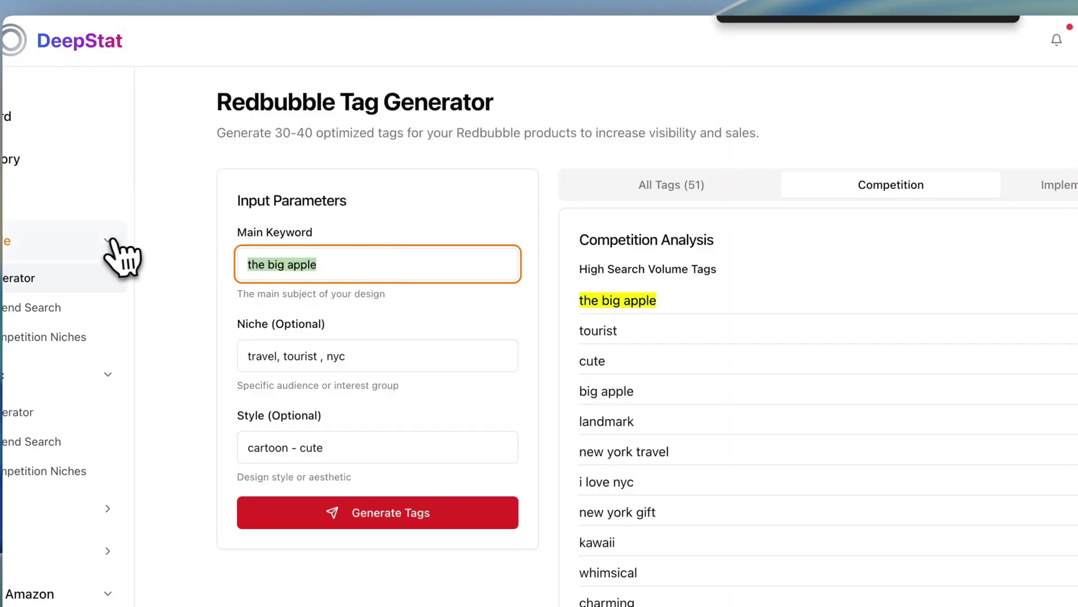
pyautogui.press('super+a')
pyautogui.press('super+v')
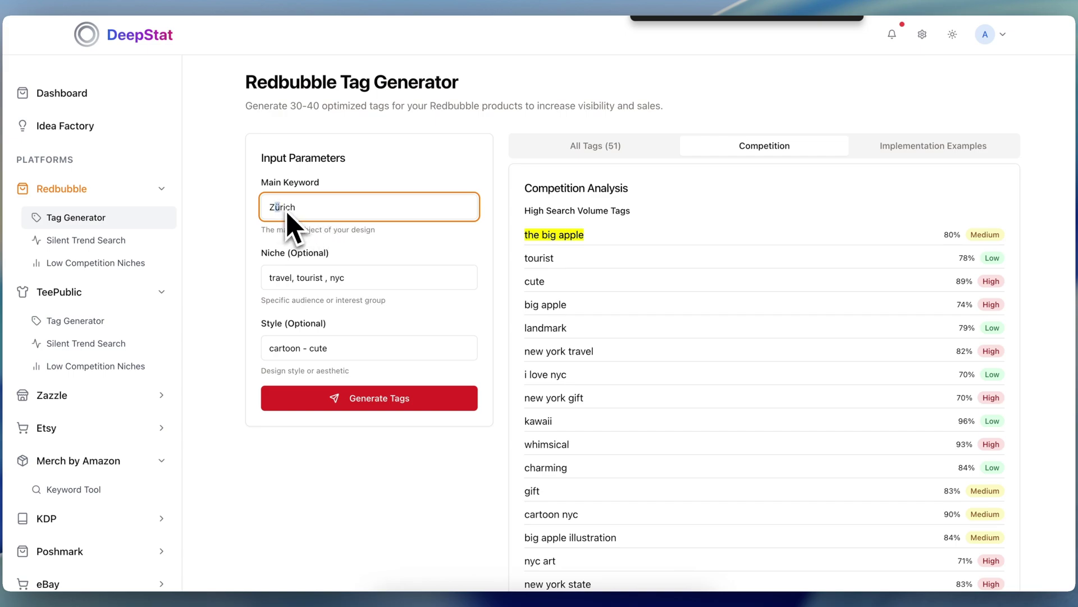
pyautogui.click(342, 210)
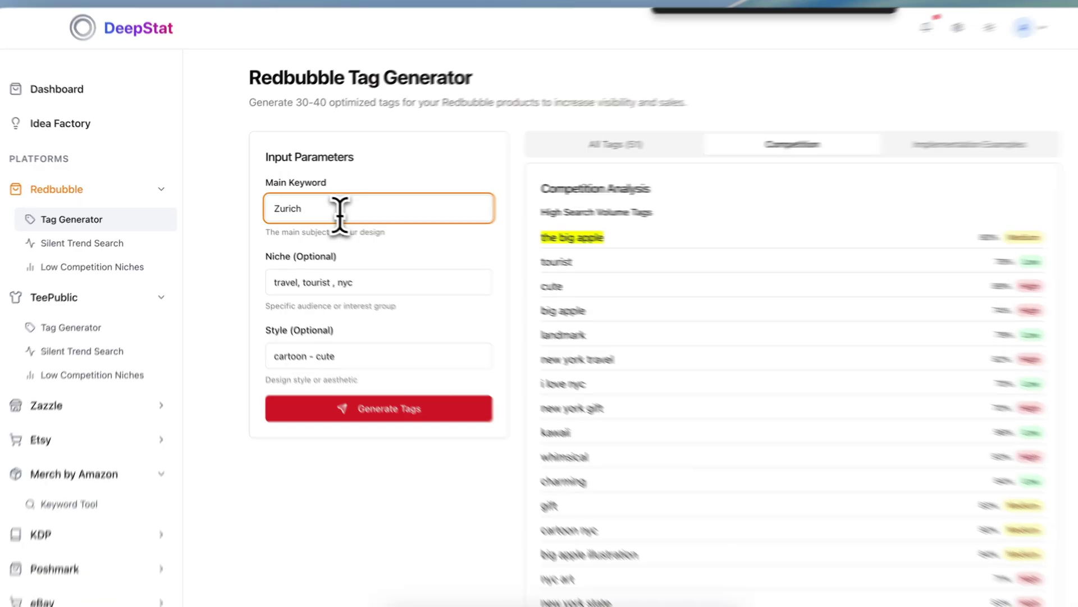
pyautogui.write('switzerland')
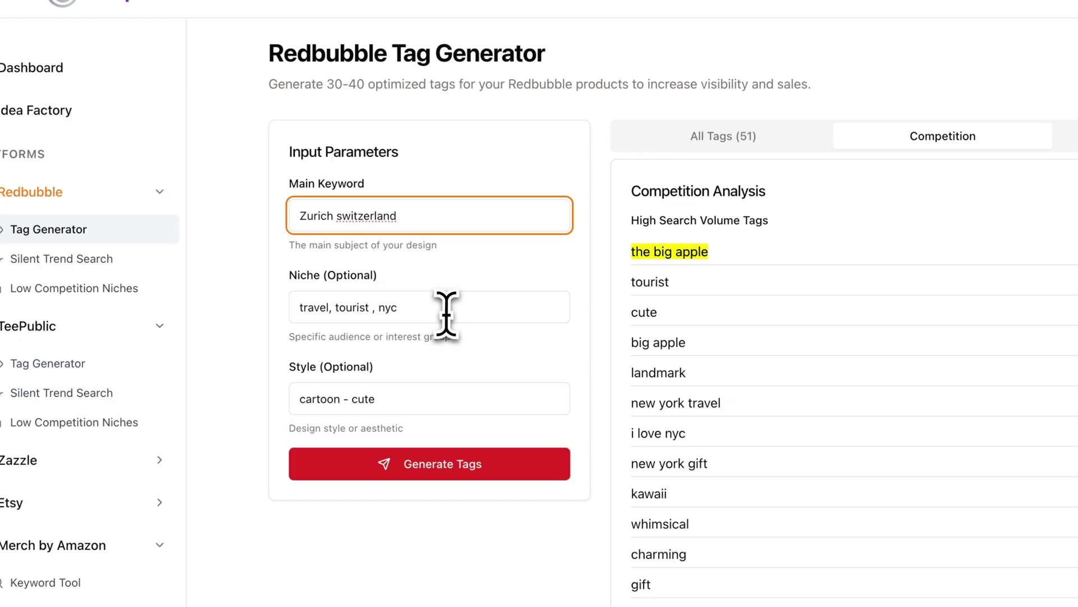
# - Set the niche to 'tourism' and the style to 'text based design', then generate tags
pyautogui.moveTo(455, 314); pyautogui.dragTo(363, 312)
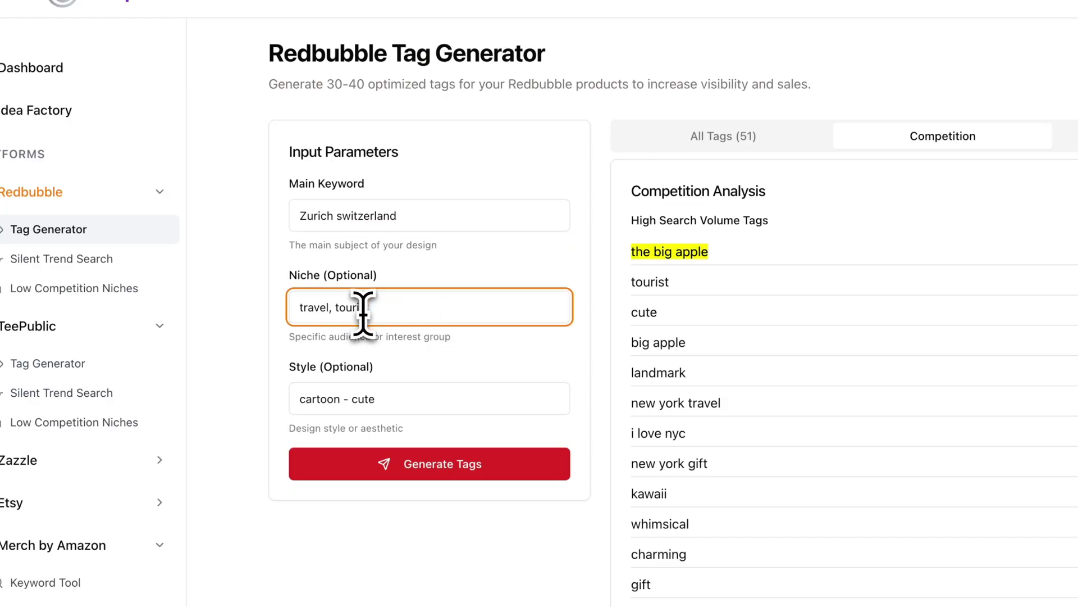
pyautogui.press('BackSpace')
pyautogui.press('BackSpace')
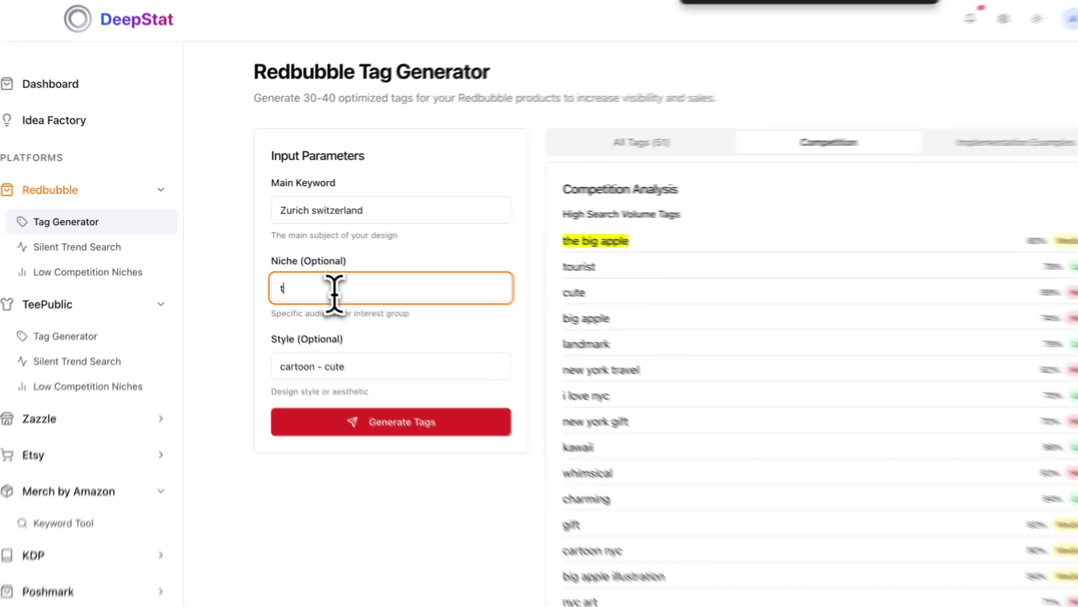
pyautogui.write('ourism')
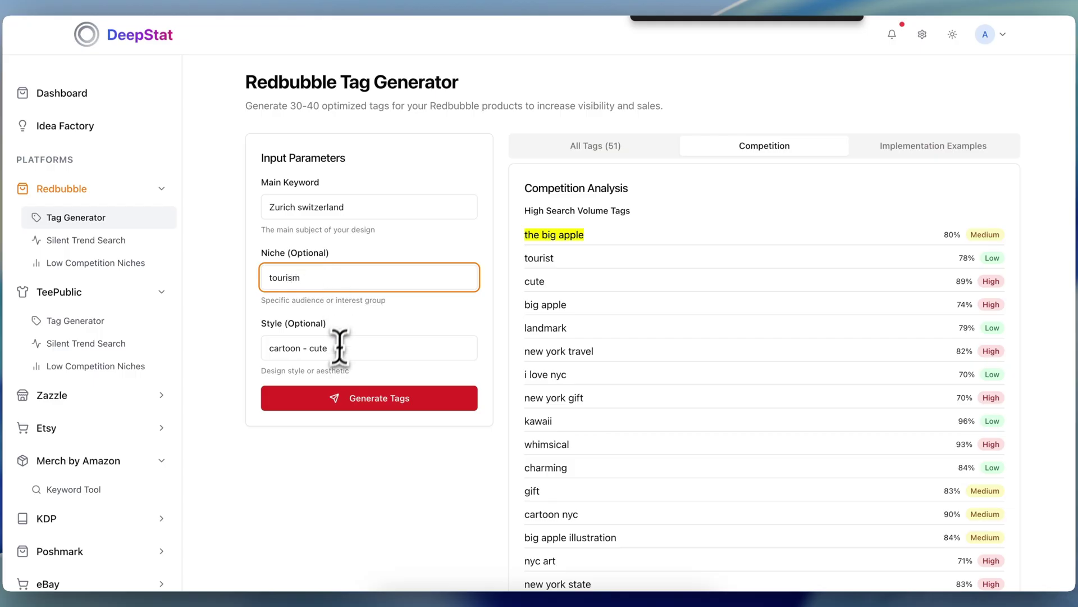
pyautogui.moveTo(369, 355); pyautogui.dragTo(260, 347)
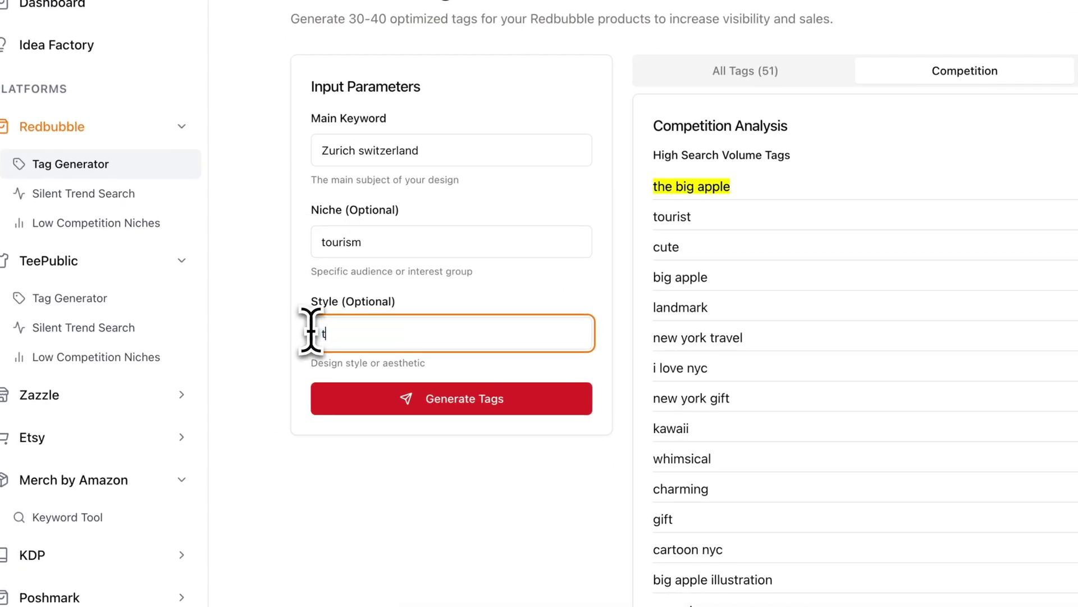
pyautogui.write('text based desin')
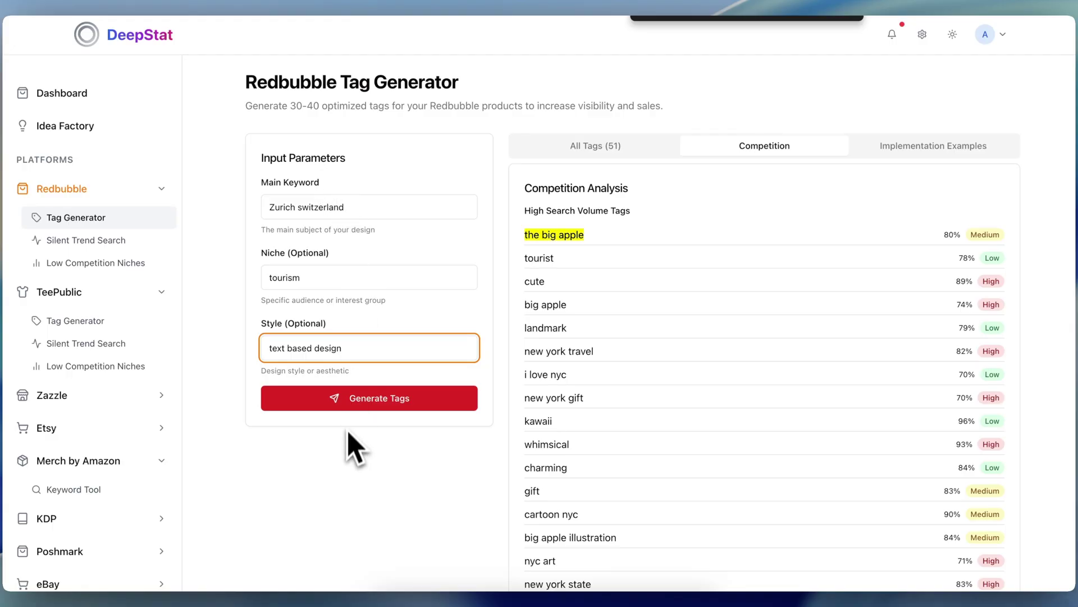
pyautogui.click(353, 398)
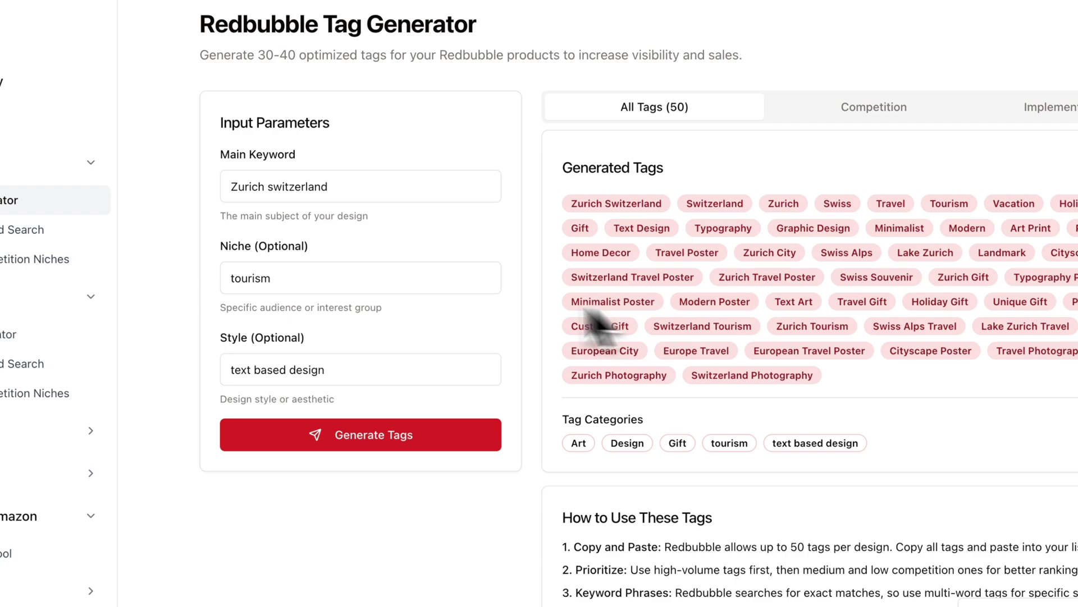
# - Select the 'Lake Zurich' tag's text among the 50 generated Zurich tags
pyautogui.moveTo(234, 372); pyautogui.dragTo(331, 381)
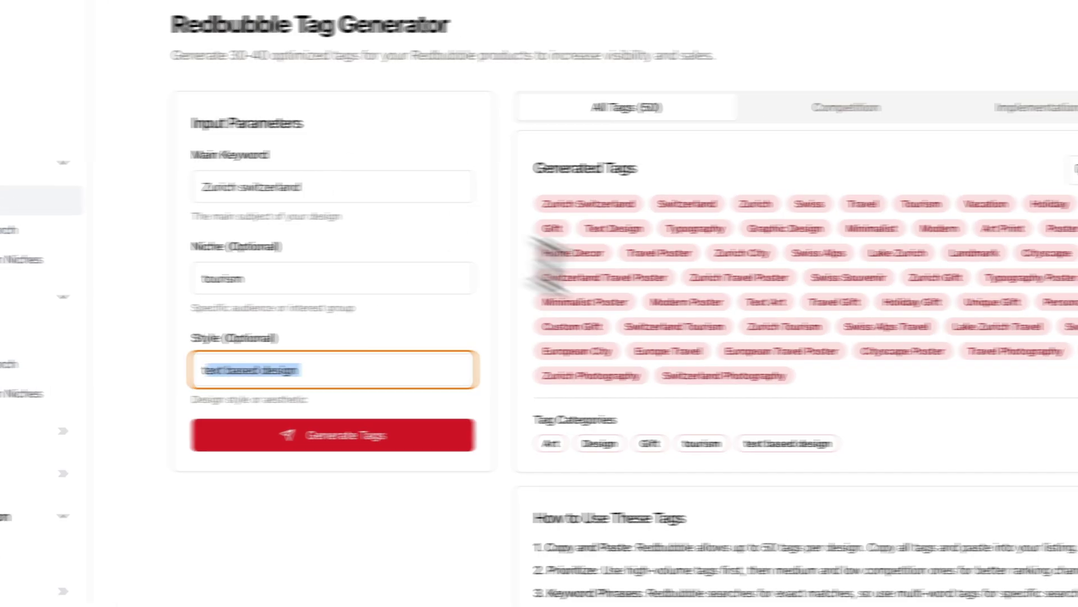
pyautogui.moveTo(499, 210); pyautogui.dragTo(777, 411)
pyautogui.click(787, 424)
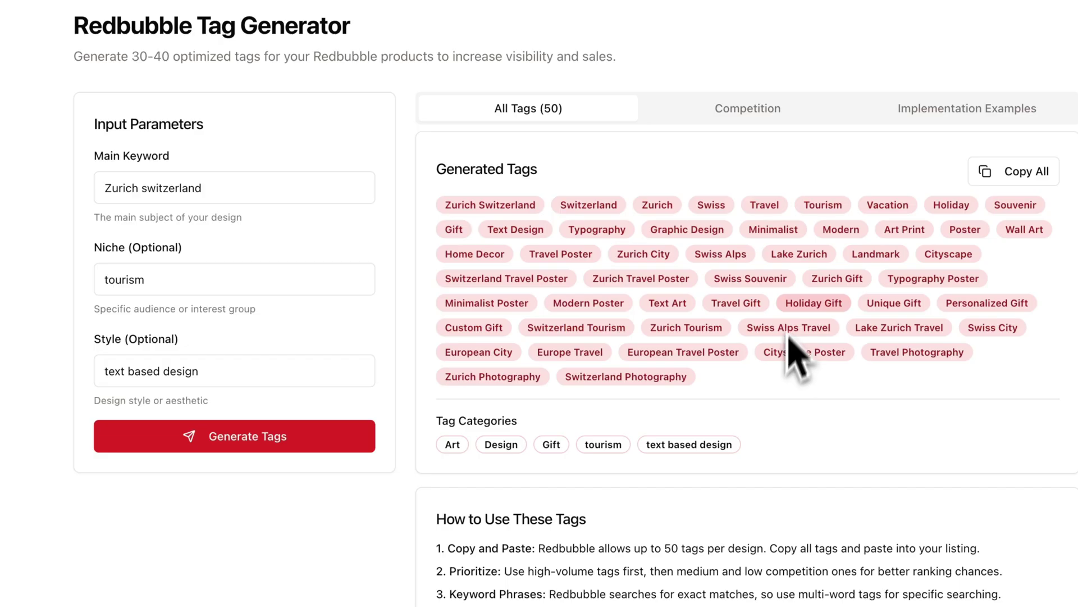
pyautogui.moveTo(770, 254); pyautogui.dragTo(834, 263)
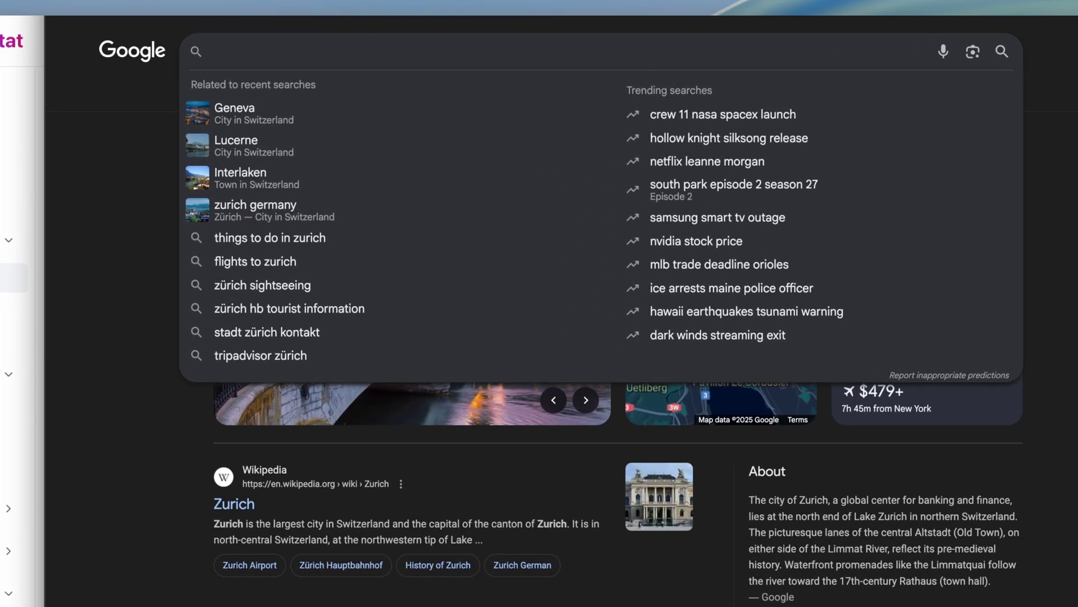
# - Search Redbubble for 'lake zurich' and dismiss the Spin to win popup
pyautogui.press('super+t')
pyautogui.write('redbubble')
pyautogui.press('Escape')
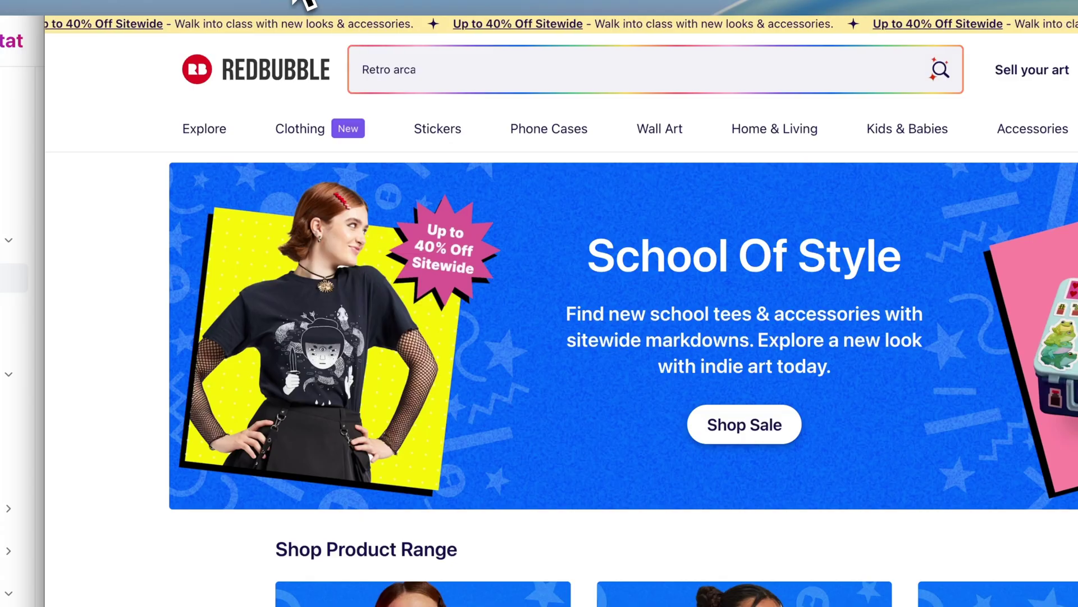
pyautogui.click(522, 62)
pyautogui.write('lake zur')
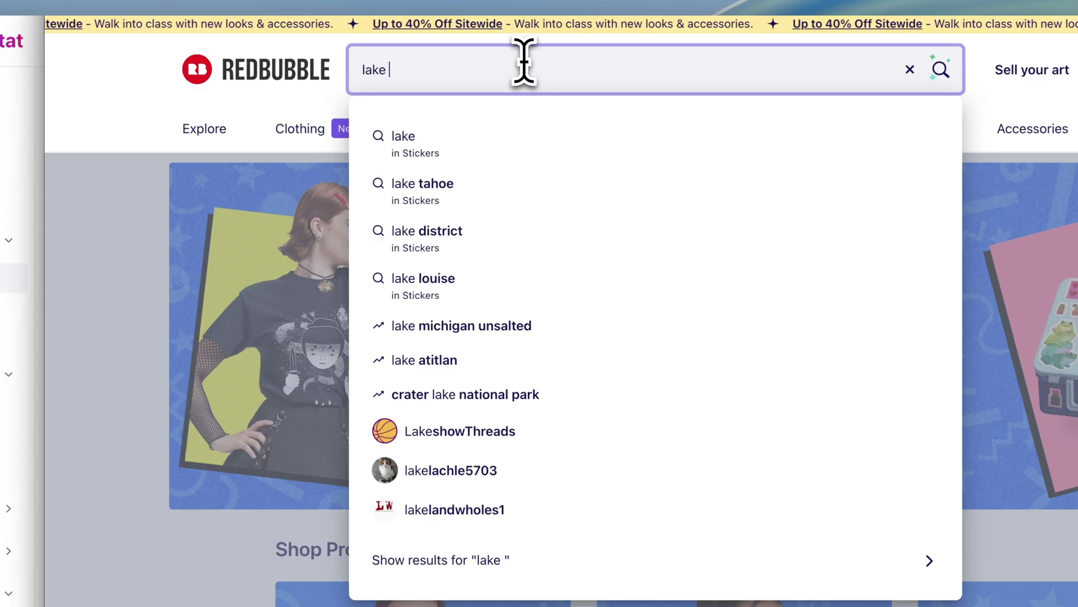
pyautogui.write('ich')
pyautogui.press('Return')
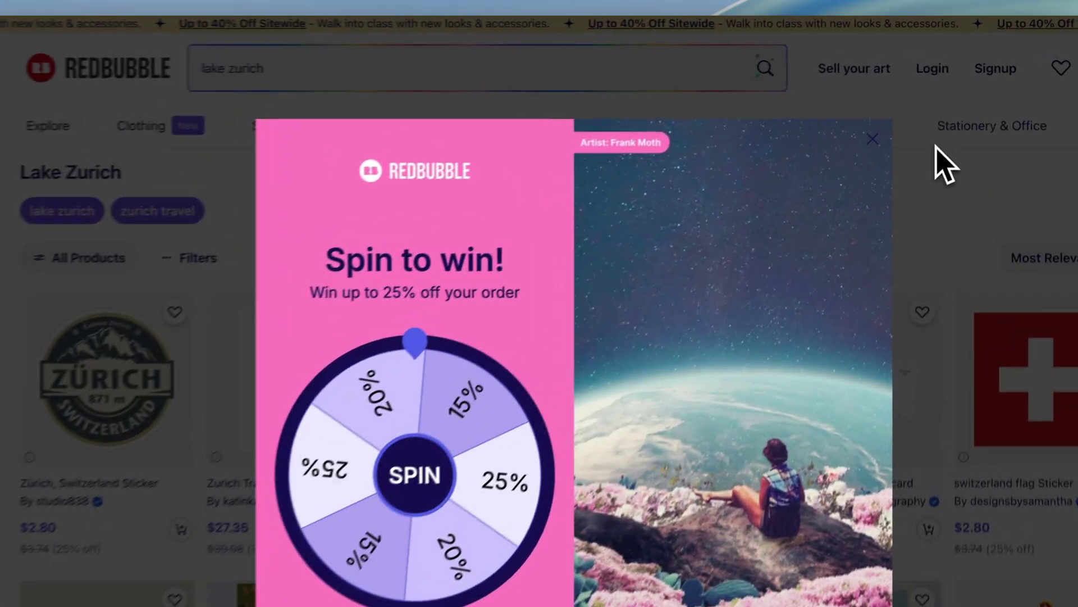
pyautogui.click(948, 123)
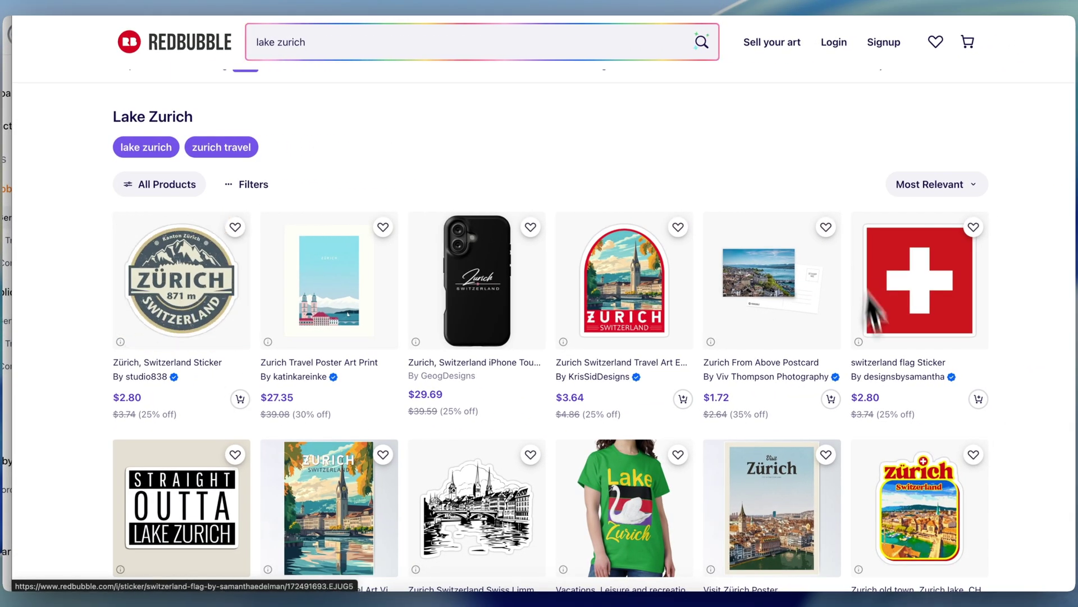
# - Scroll through the lake zurich products, like the Zürich 871 m sticker, then back to the top
pyautogui.scroll(-6, 845, 365)
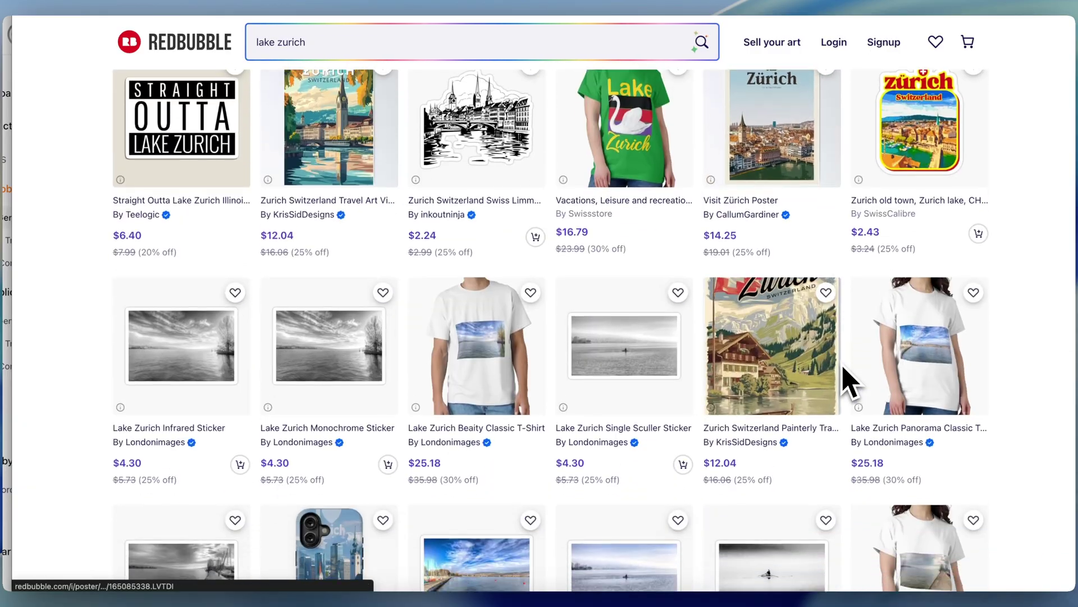
pyautogui.scroll(-15, 561, 441)
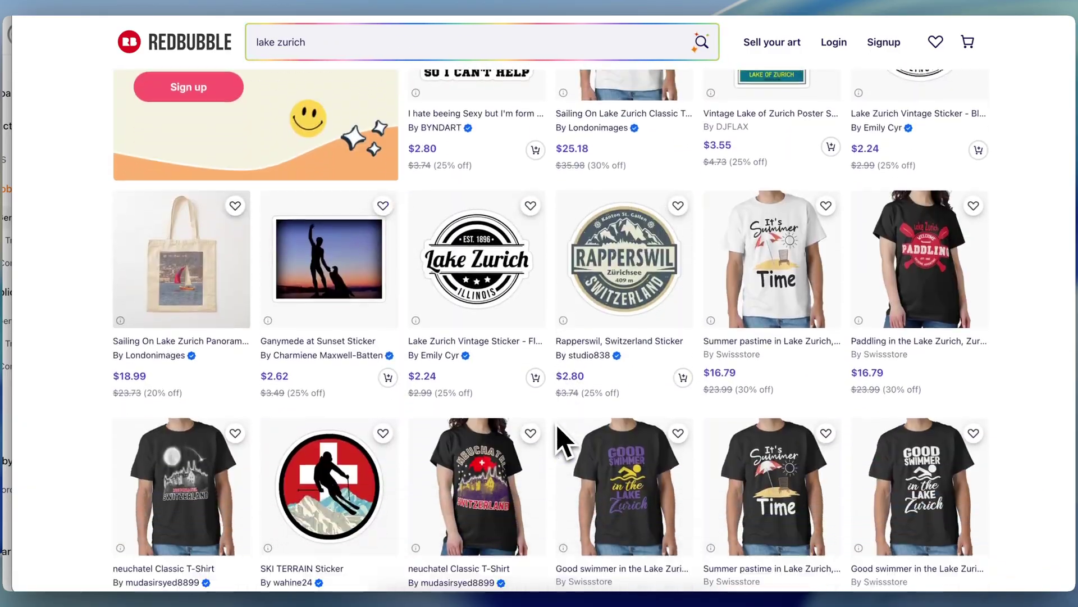
pyautogui.scroll(4, 561, 440)
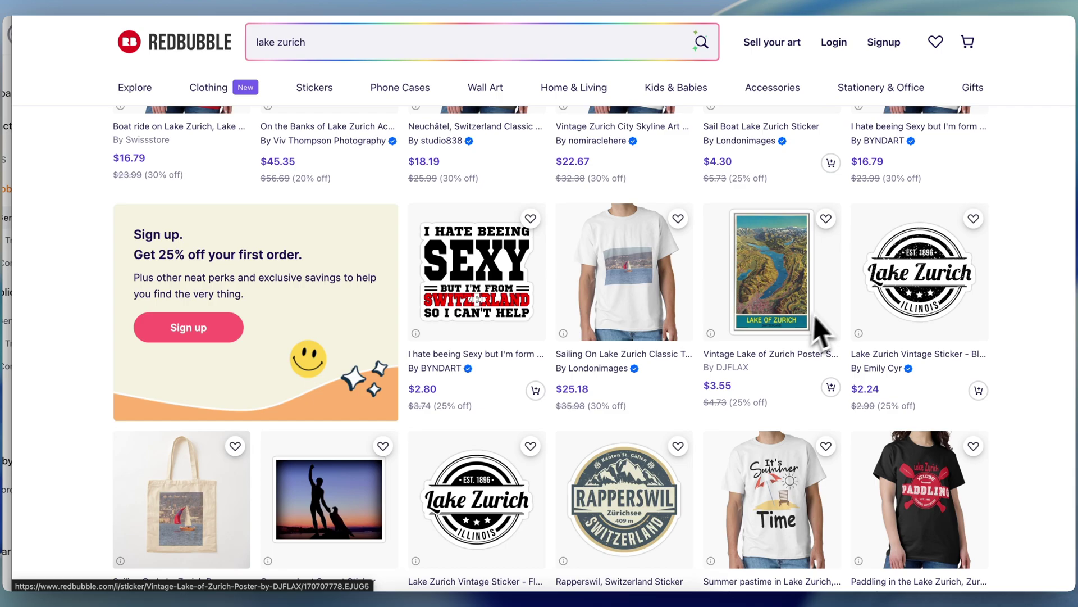
pyautogui.scroll(-16, 501, 475)
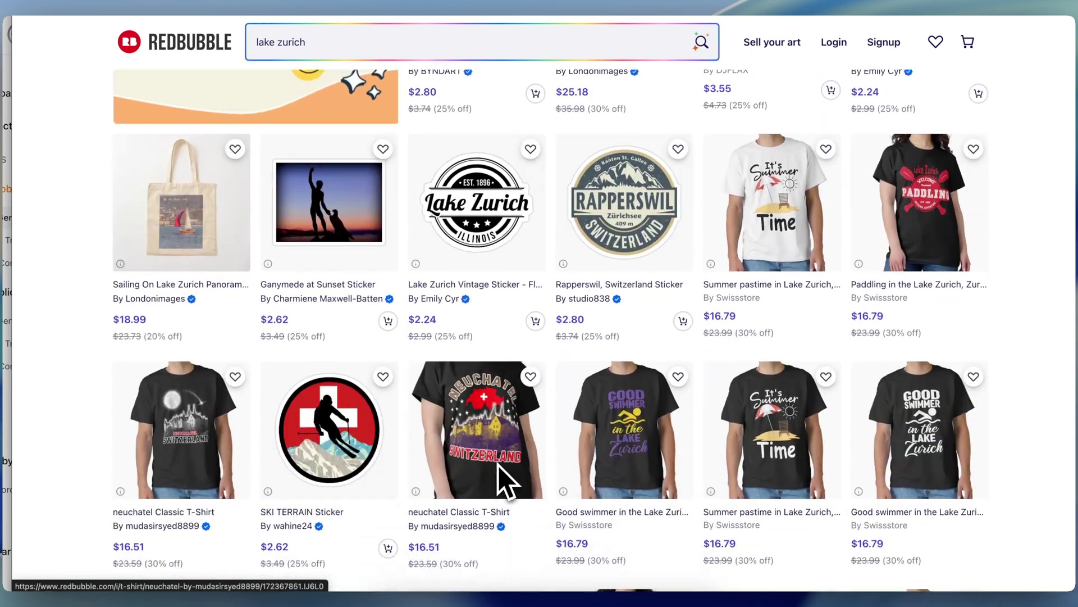
pyautogui.scroll(-2, 503, 480)
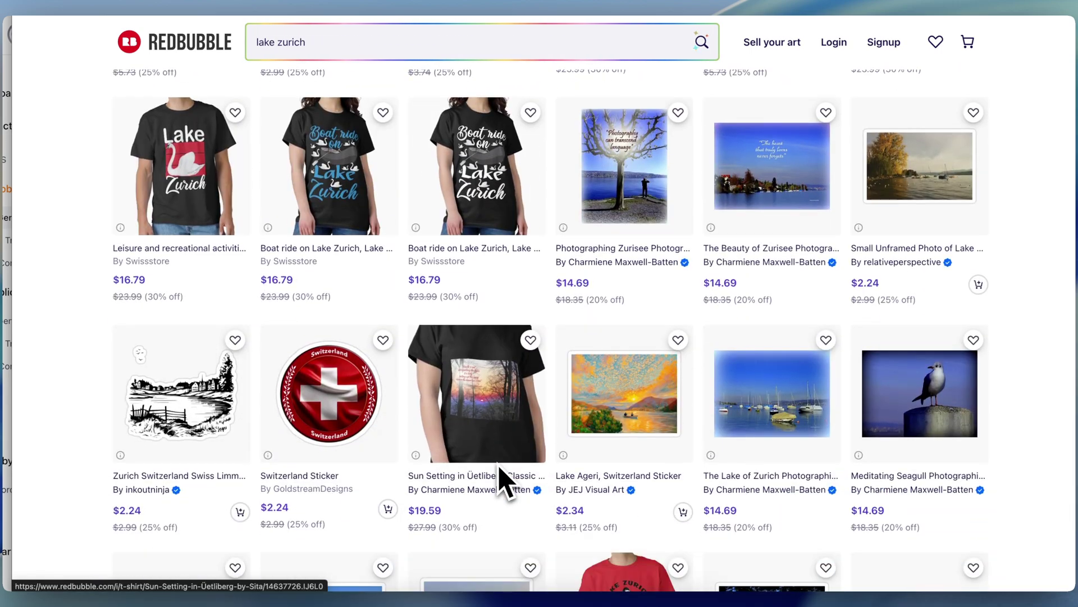
pyautogui.scroll(7, 502, 475)
pyautogui.scroll(9, 498, 470)
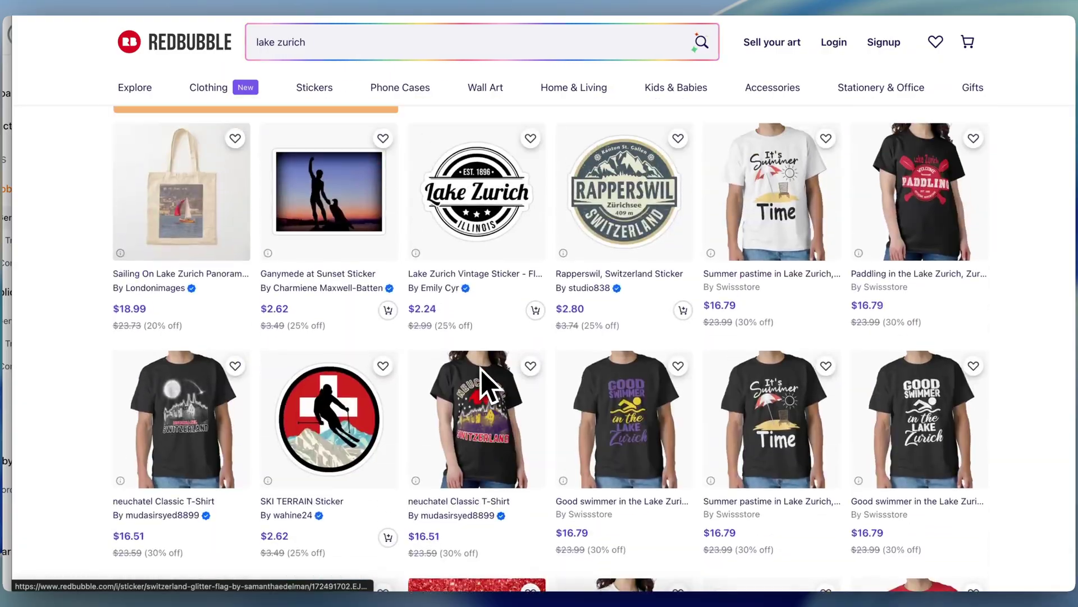
pyautogui.scroll(-10, 504, 400)
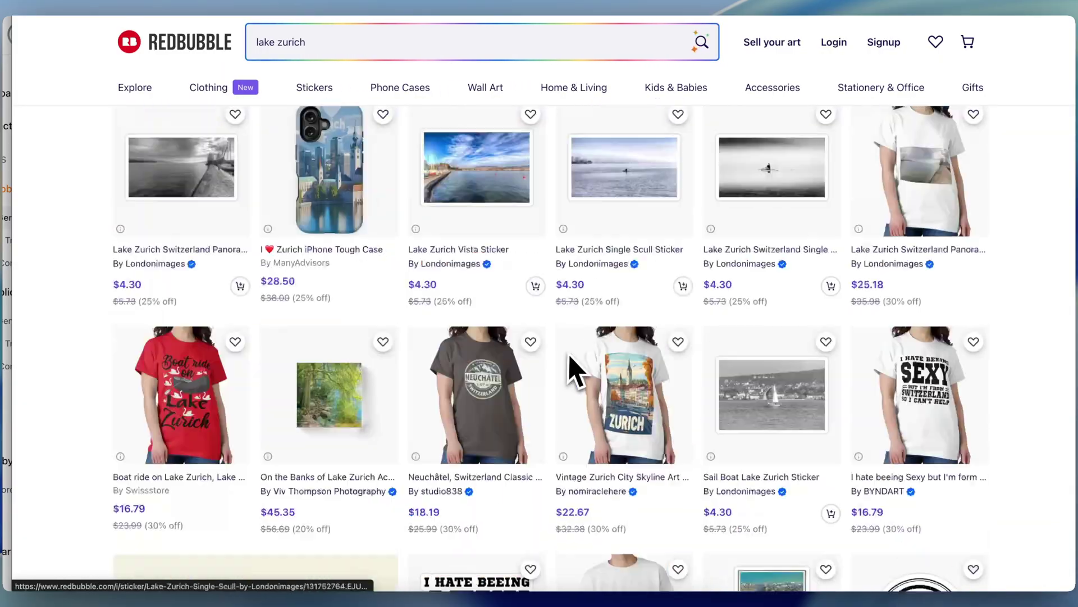
pyautogui.scroll(2, 573, 368)
pyautogui.scroll(4, 577, 371)
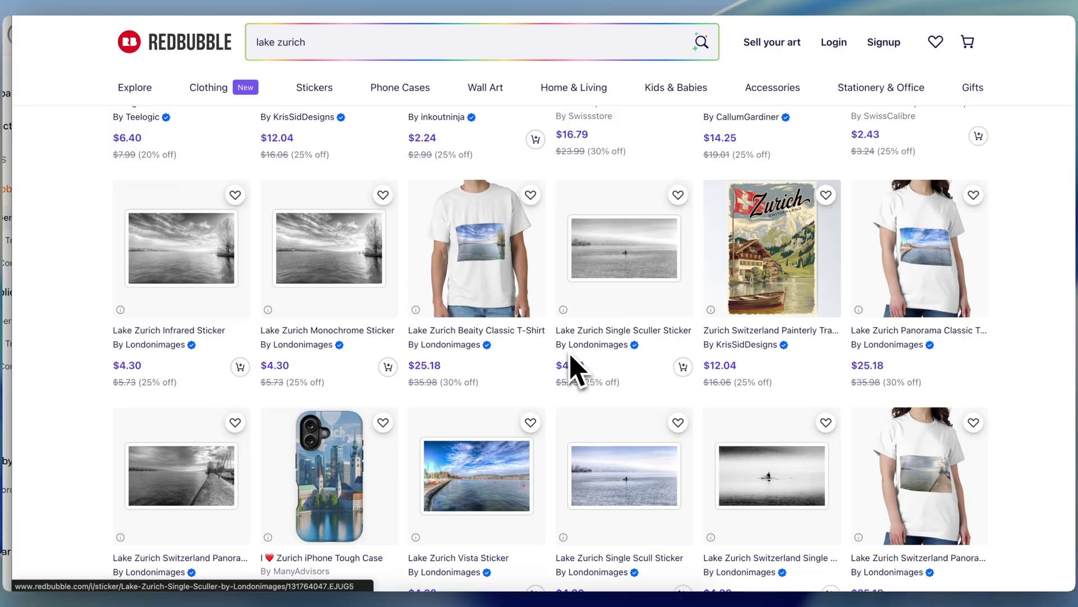
pyautogui.scroll(4, 571, 362)
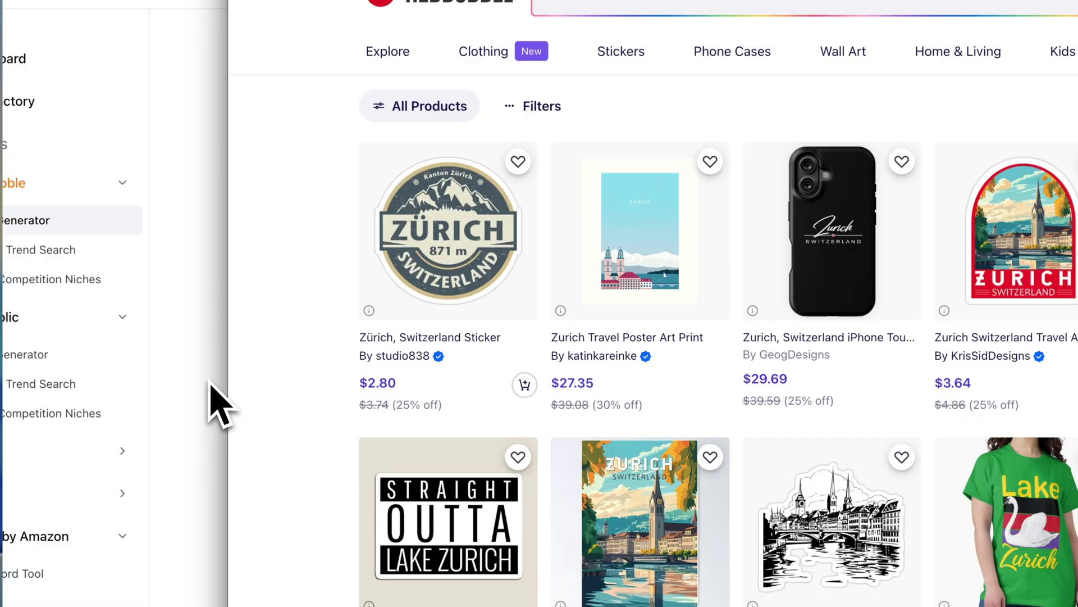
# - Back in DeepStat, select the 'Lake Zurich' tag text, then return to the Redbubble results
pyautogui.click(212, 402)
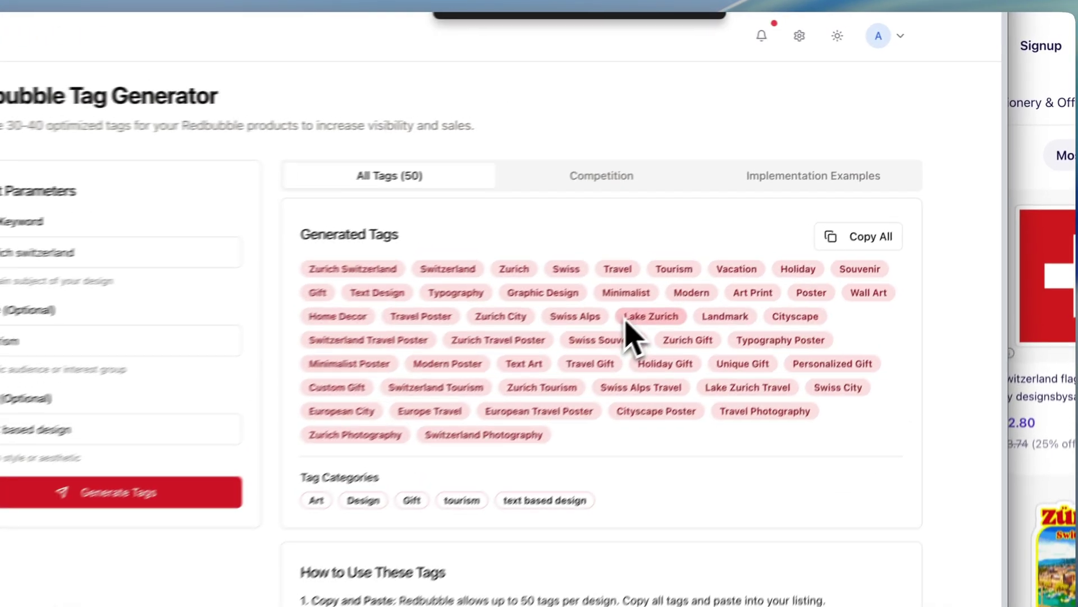
pyautogui.moveTo(716, 258); pyautogui.dragTo(748, 258)
pyautogui.moveTo(650, 326); pyautogui.dragTo(665, 325)
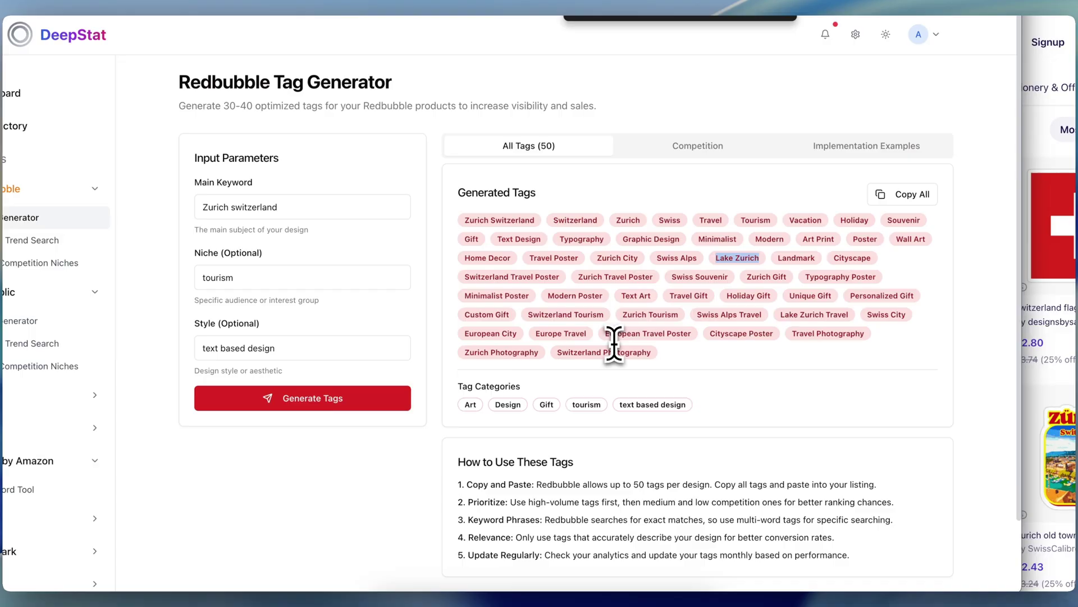
pyautogui.click(1028, 92)
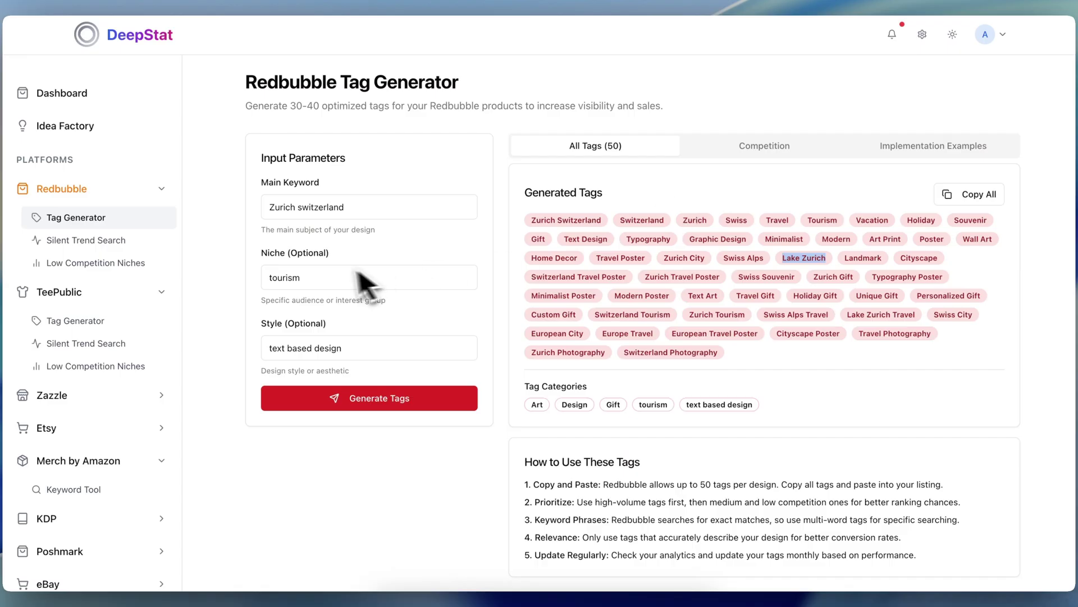
pyautogui.scroll(-3, 107, 193)
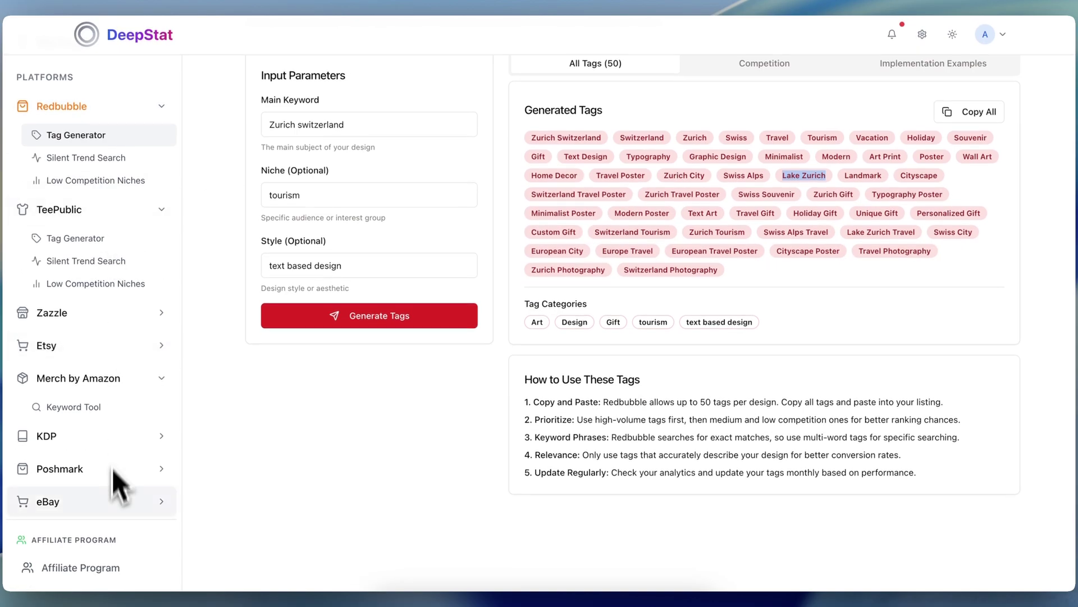
pyautogui.scroll(1, 110, 533)
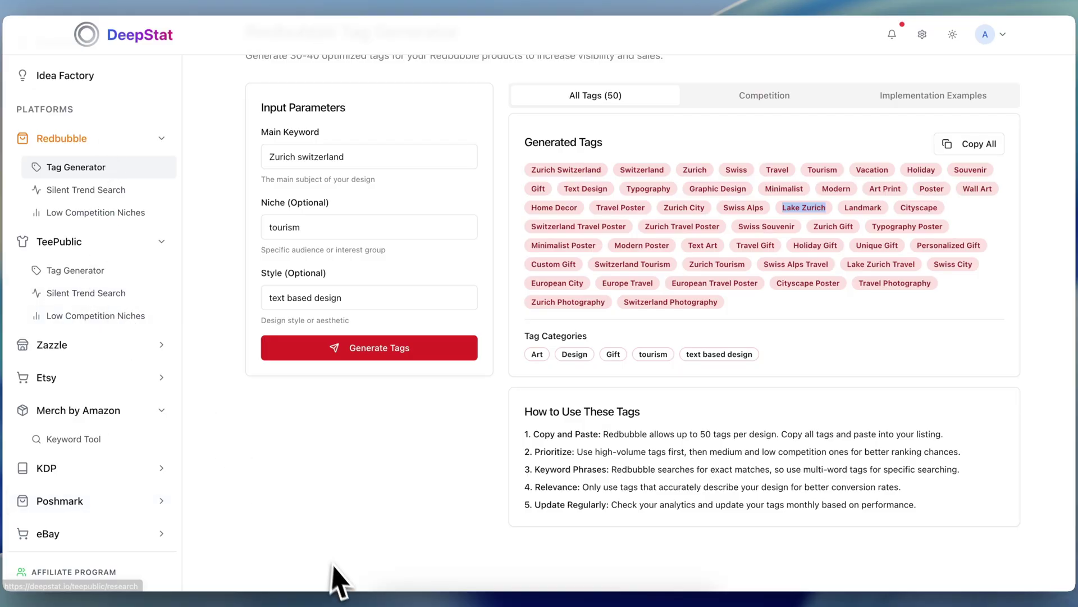
pyautogui.scroll(-1, 341, 574)
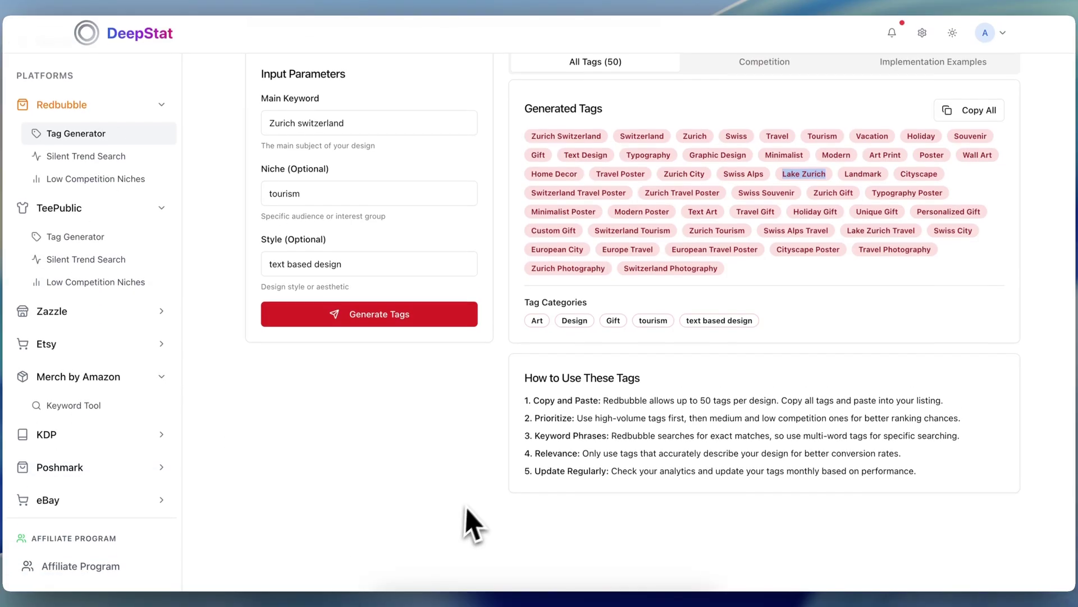